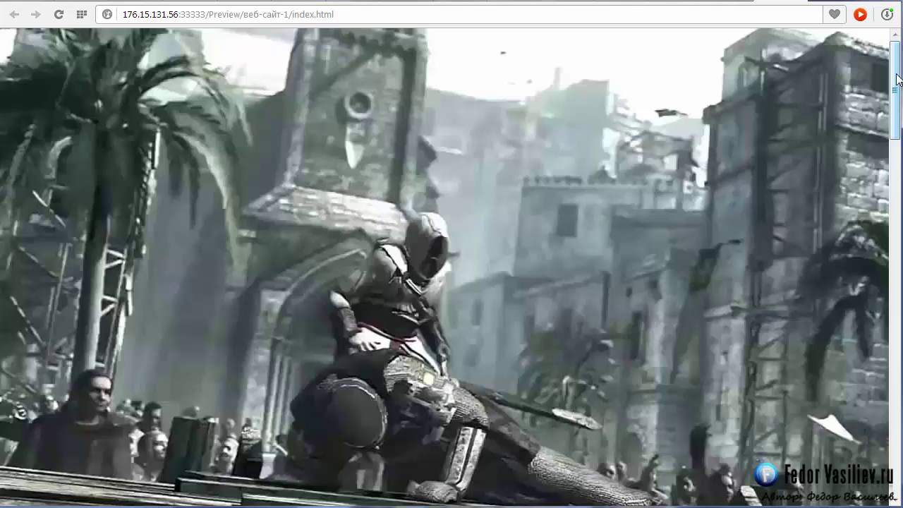
- Preview the scroll-driven image sequence on the web page by moving down the page and back to its start
{"action": "left_click", "coordinate": [896, 71]}
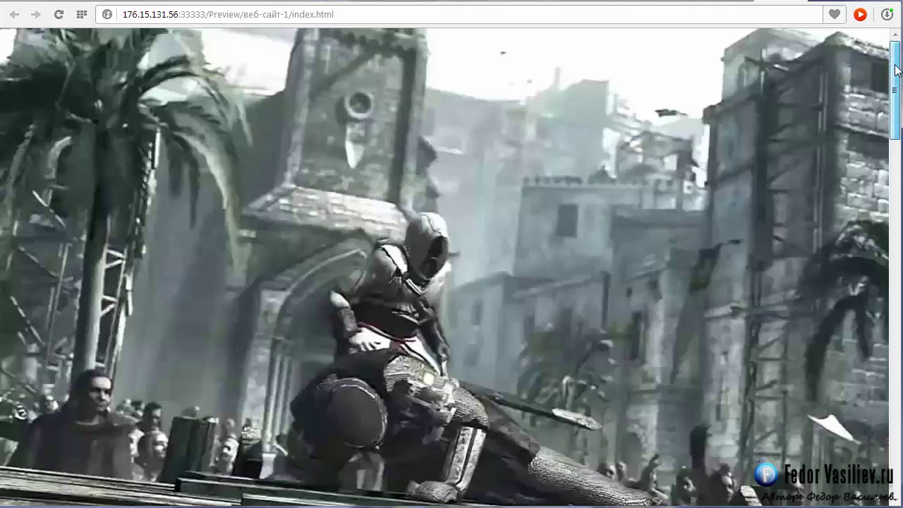
{"action": "left_click_drag", "start_coordinate": [895, 85], "coordinate": [897, 131]}
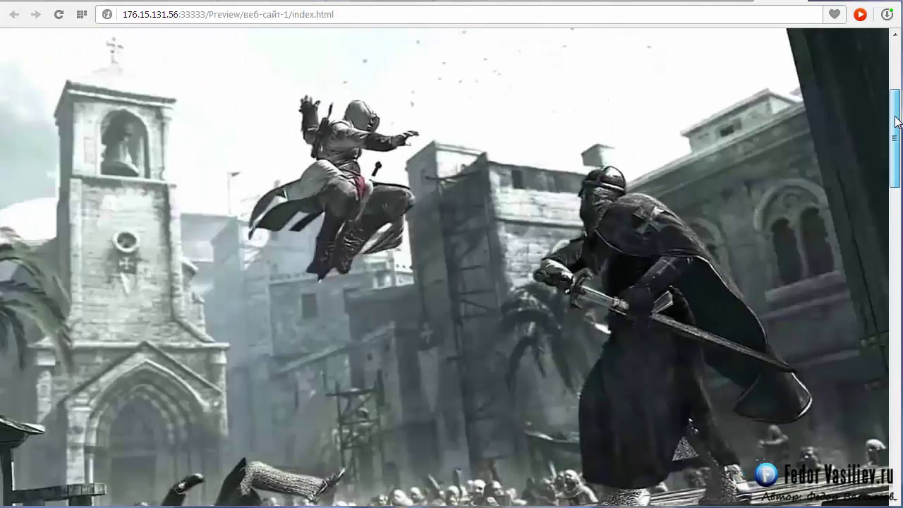
{"action": "mouse_move", "coordinate": [897, 121]}
{"action": "left_mouse_down"}
{"action": "mouse_move", "coordinate": [897, 71]}
{"action": "mouse_move", "coordinate": [894, 112]}
{"action": "left_mouse_up"}
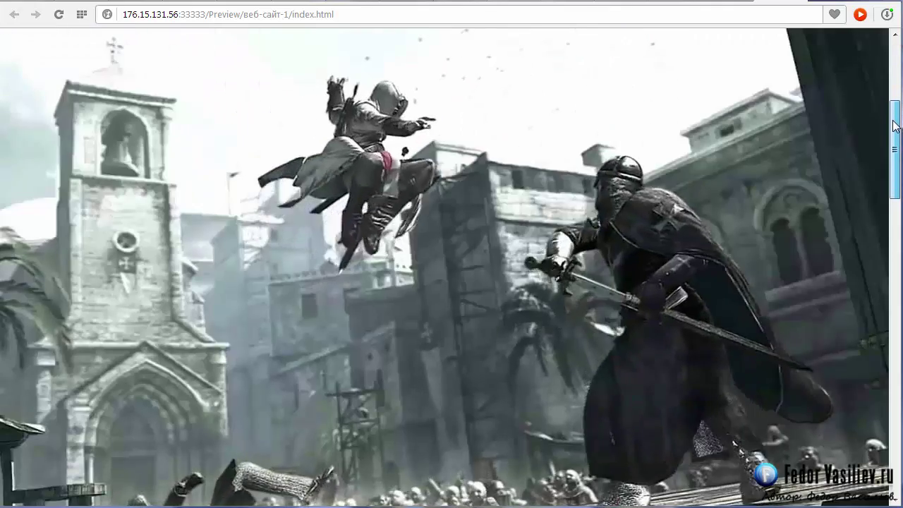
{"action": "scroll", "coordinate": [898, 146], "scroll_direction": "down", "scroll_amount": 1}
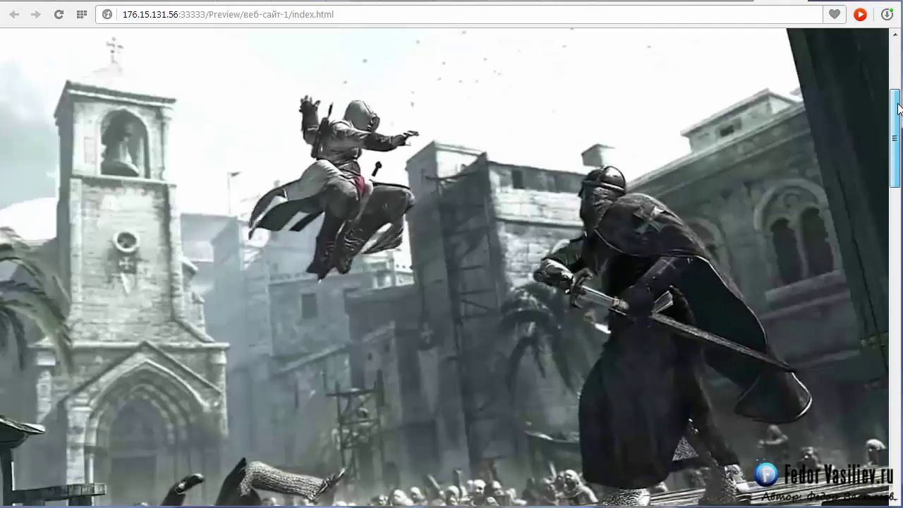
{"action": "left_click_drag", "start_coordinate": [899, 107], "coordinate": [893, 40]}
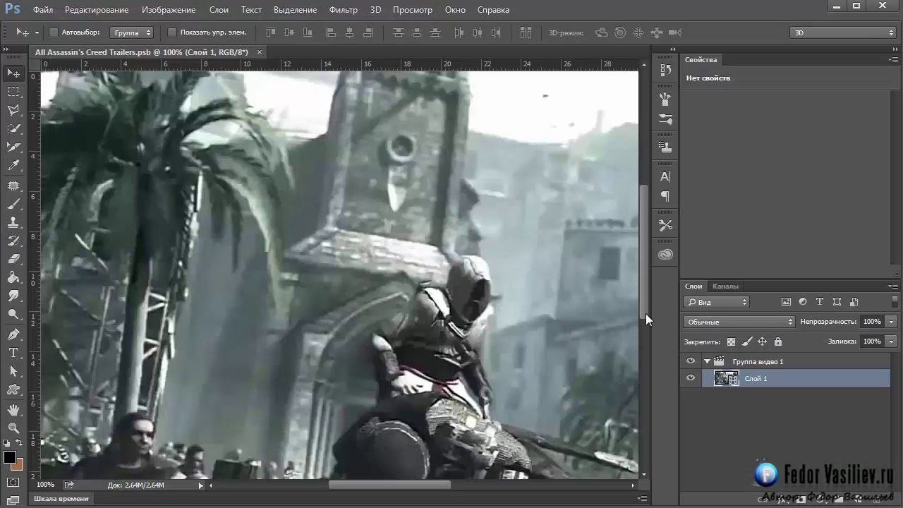
- Switch to Photoshop and review the width, height and background settings for a new document without creating one
{"action": "mouse_move", "coordinate": [646, 313]}
{"action": "left_mouse_down"}
{"action": "mouse_move", "coordinate": [640, 296]}
{"action": "mouse_move", "coordinate": [644, 329]}
{"action": "left_mouse_up"}
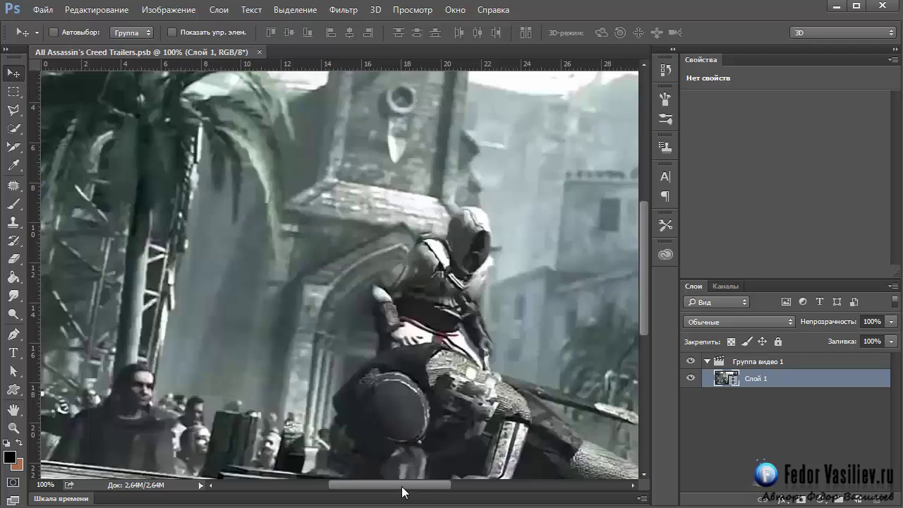
{"action": "mouse_move", "coordinate": [419, 485]}
{"action": "left_mouse_down"}
{"action": "mouse_move", "coordinate": [396, 486]}
{"action": "mouse_move", "coordinate": [425, 487]}
{"action": "left_mouse_up"}
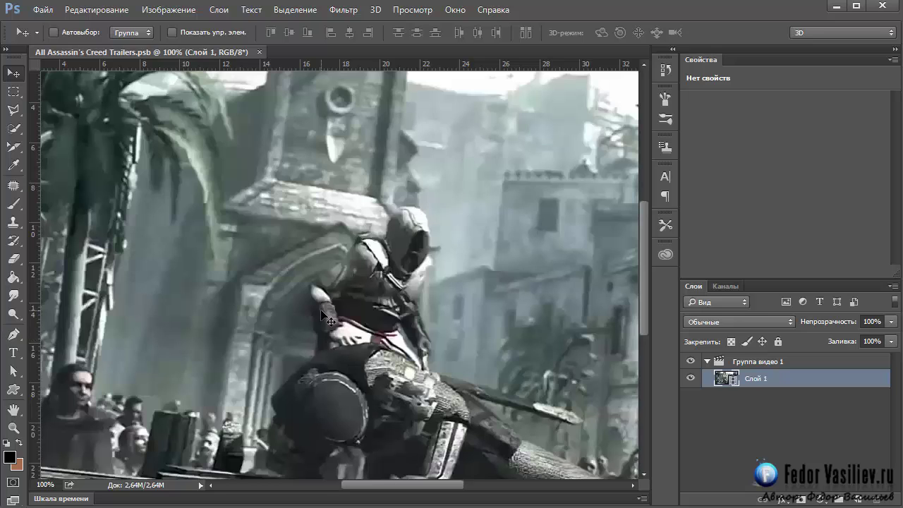
{"action": "left_click", "coordinate": [44, 12]}
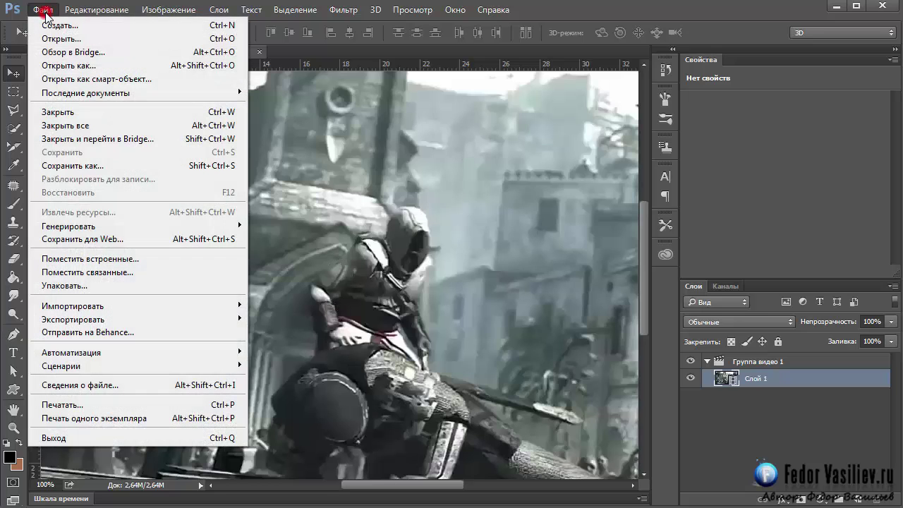
{"action": "left_click", "coordinate": [48, 26]}
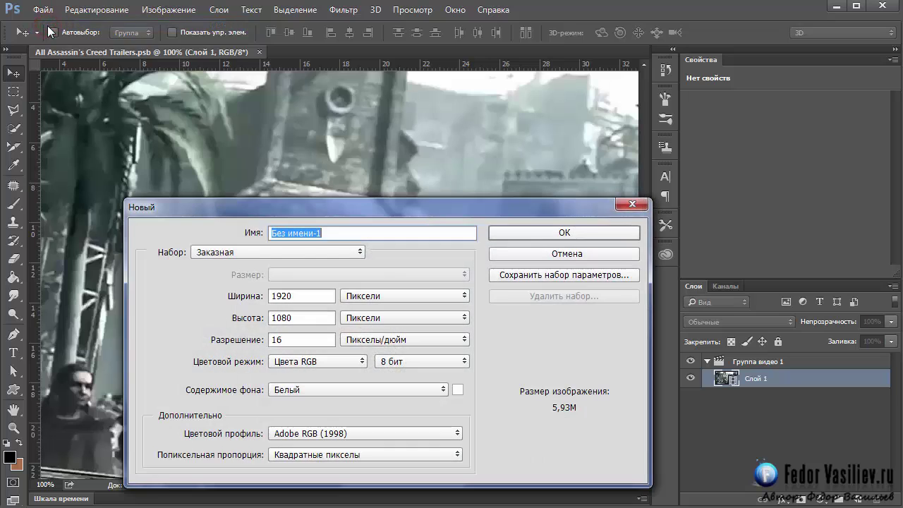
{"action": "left_click_drag", "start_coordinate": [286, 211], "coordinate": [360, 151]}
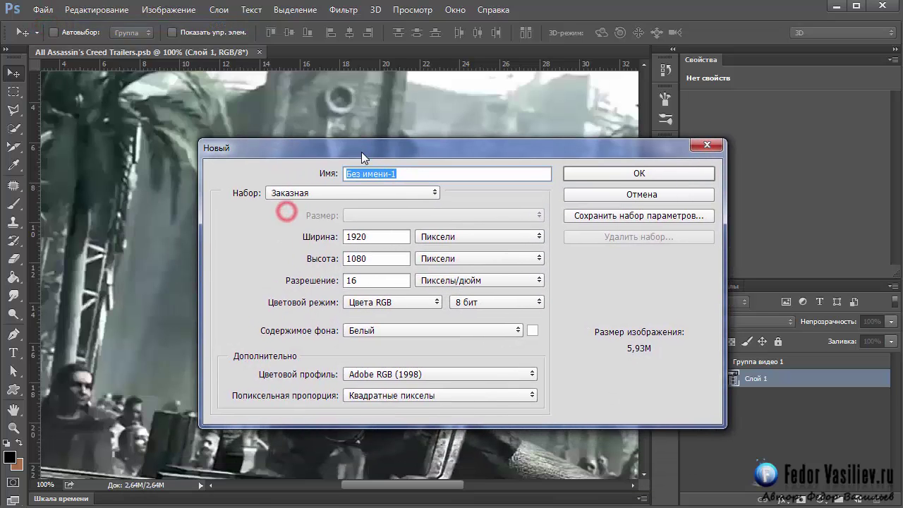
{"action": "double_click", "coordinate": [384, 235]}
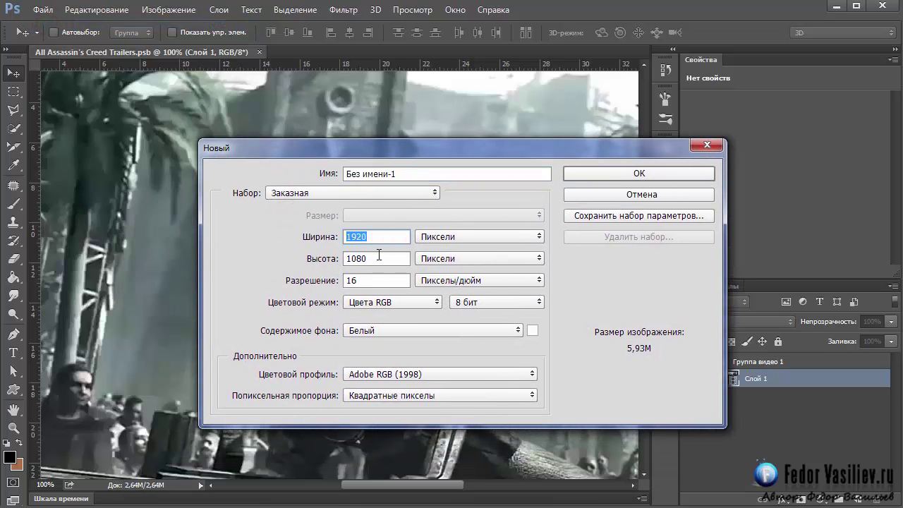
{"action": "double_click", "coordinate": [370, 258]}
{"action": "left_click", "coordinate": [374, 235]}
{"action": "double_click", "coordinate": [369, 236]}
{"action": "left_click_drag", "start_coordinate": [389, 148], "coordinate": [397, 152]}
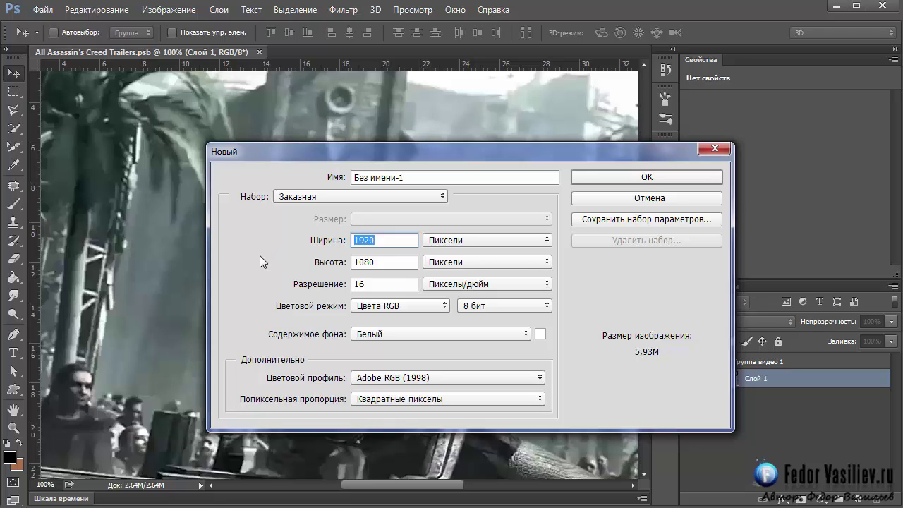
{"action": "double_click", "coordinate": [384, 262]}
{"action": "double_click", "coordinate": [377, 239]}
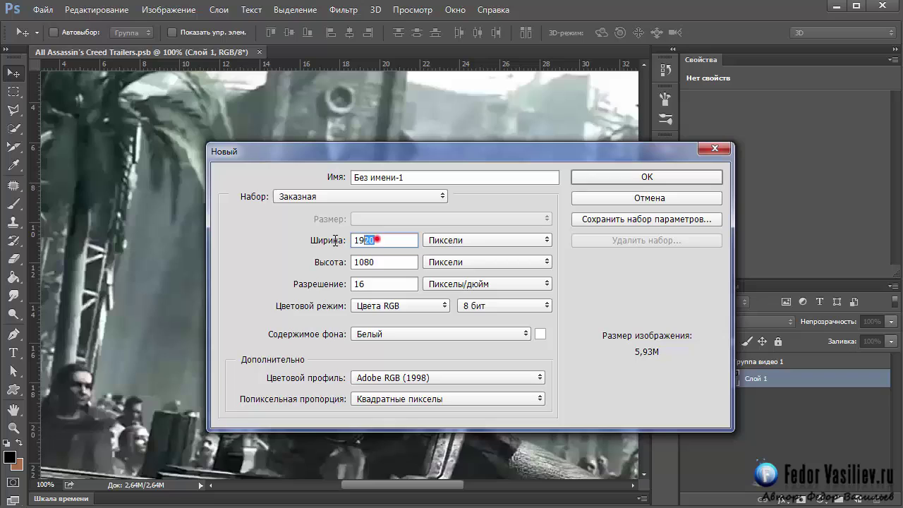
{"action": "double_click", "coordinate": [384, 261]}
{"action": "double_click", "coordinate": [379, 240]}
{"action": "left_click", "coordinate": [360, 334]}
{"action": "left_click", "coordinate": [313, 338]}
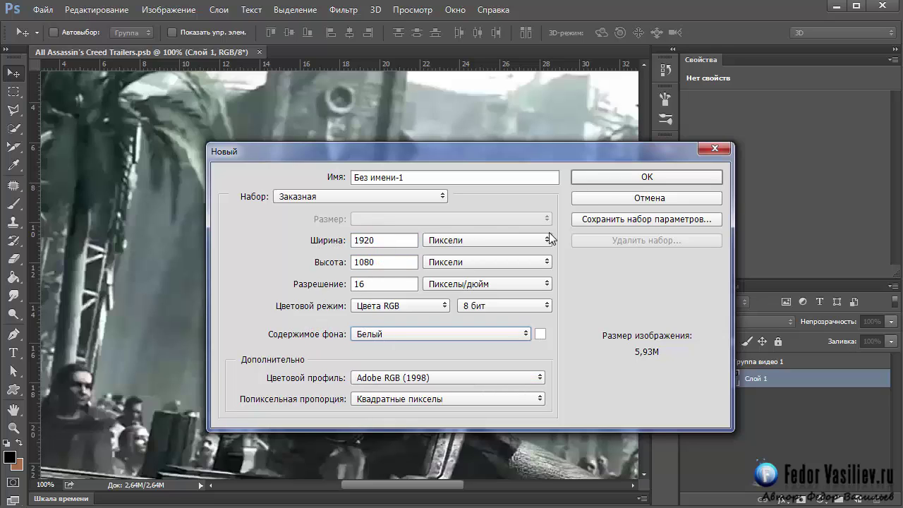
{"action": "left_click", "coordinate": [711, 151]}
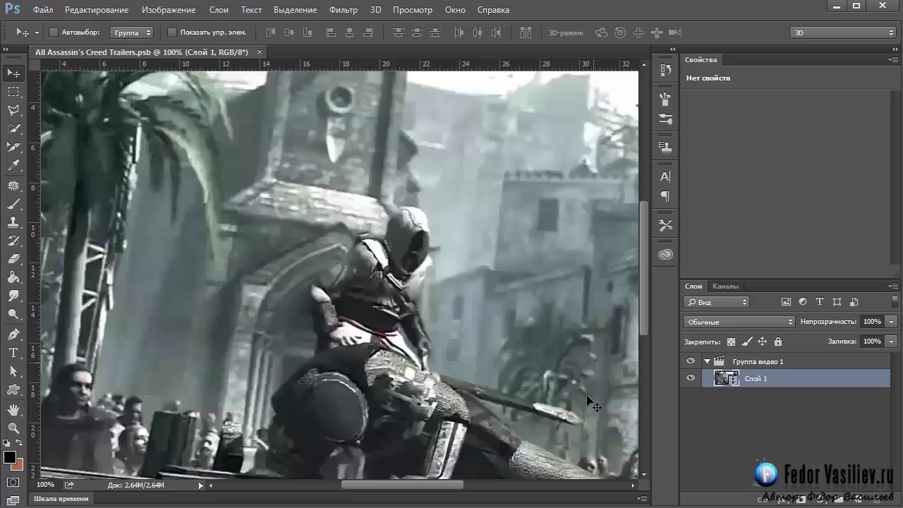
- Start a video export of the trailer document, keeping Новая папка as the new subfolder for the frames
{"action": "left_click", "coordinate": [44, 10]}
{"action": "mouse_move", "coordinate": [96, 321]}
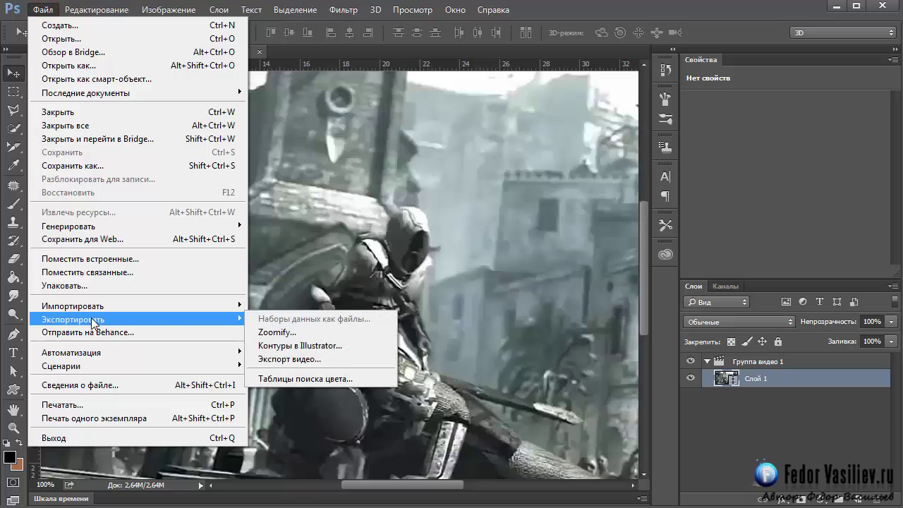
{"action": "left_click", "coordinate": [287, 359]}
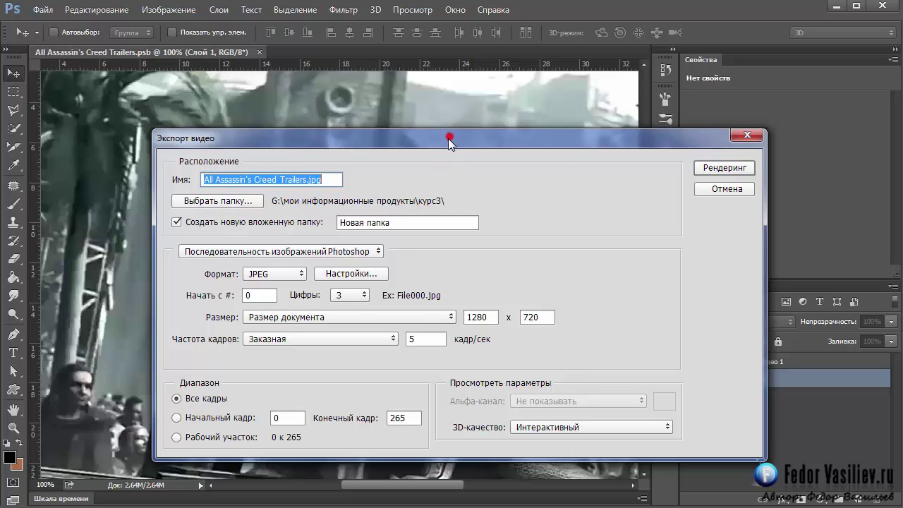
{"action": "left_click_drag", "start_coordinate": [449, 139], "coordinate": [445, 125]}
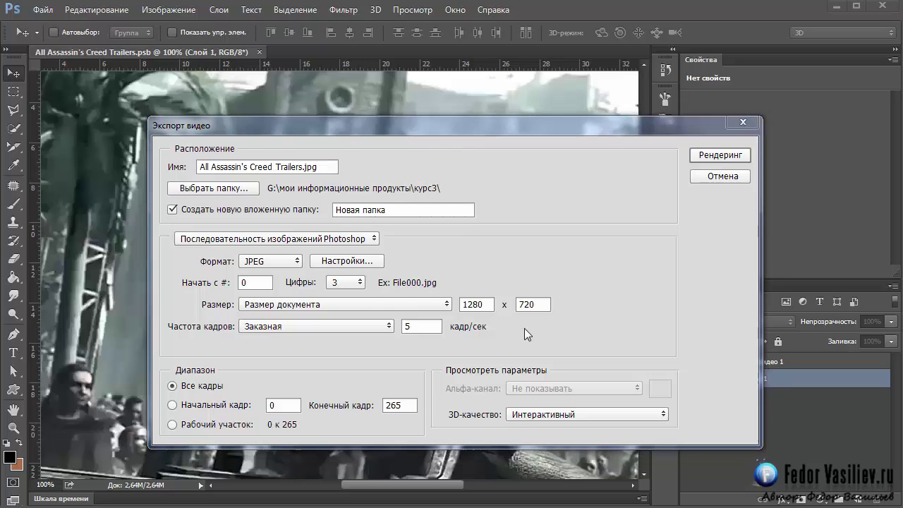
{"action": "left_click_drag", "start_coordinate": [351, 125], "coordinate": [345, 129]}
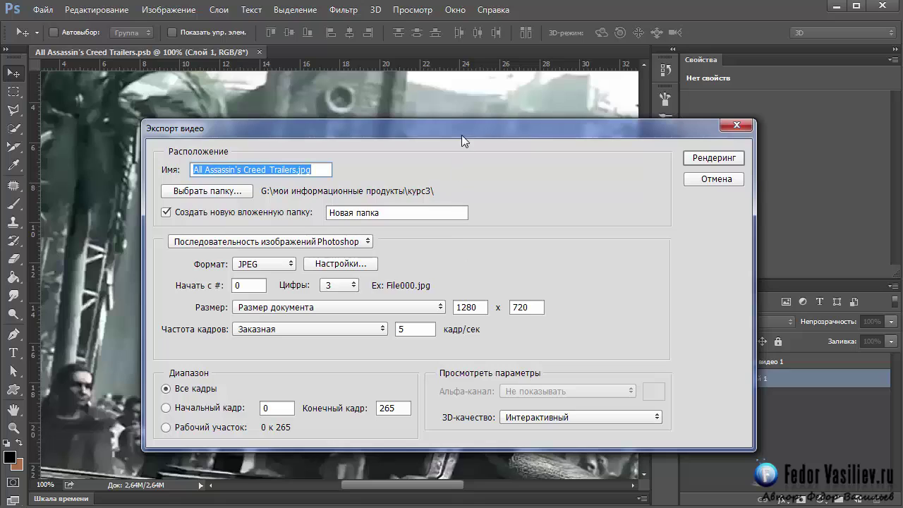
{"action": "left_click_drag", "start_coordinate": [462, 131], "coordinate": [466, 142]}
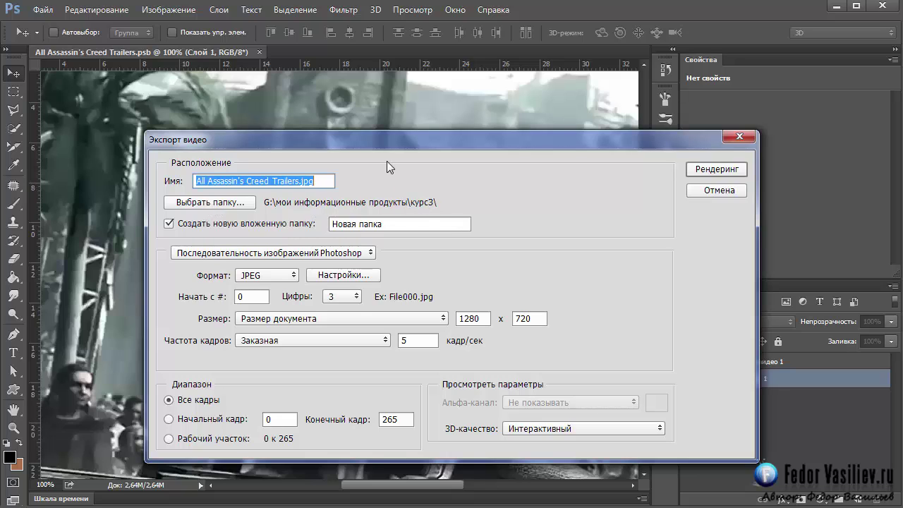
{"action": "left_click_drag", "start_coordinate": [386, 143], "coordinate": [385, 148]}
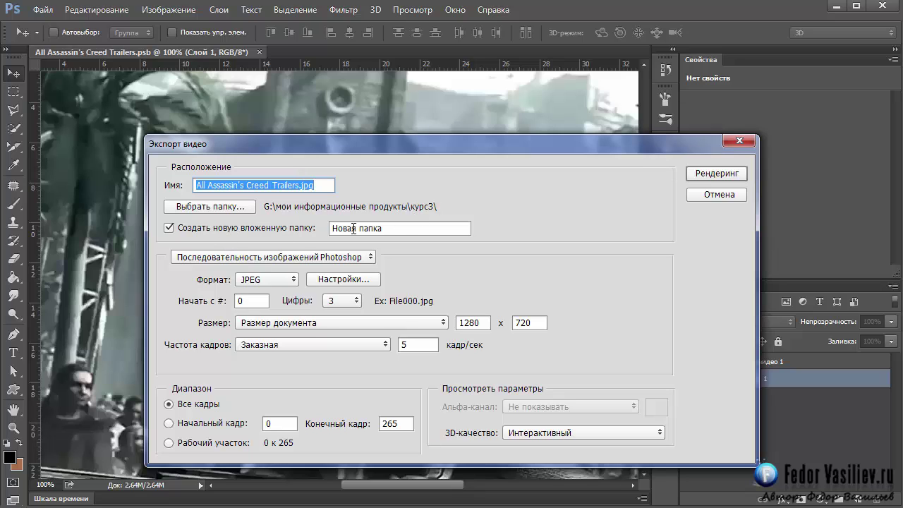
{"action": "left_click", "coordinate": [403, 231]}
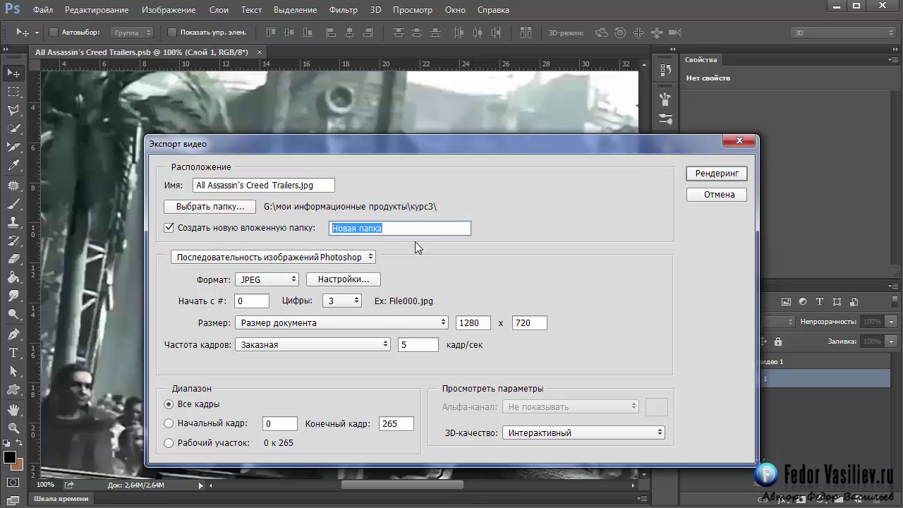
{"action": "left_click", "coordinate": [384, 228]}
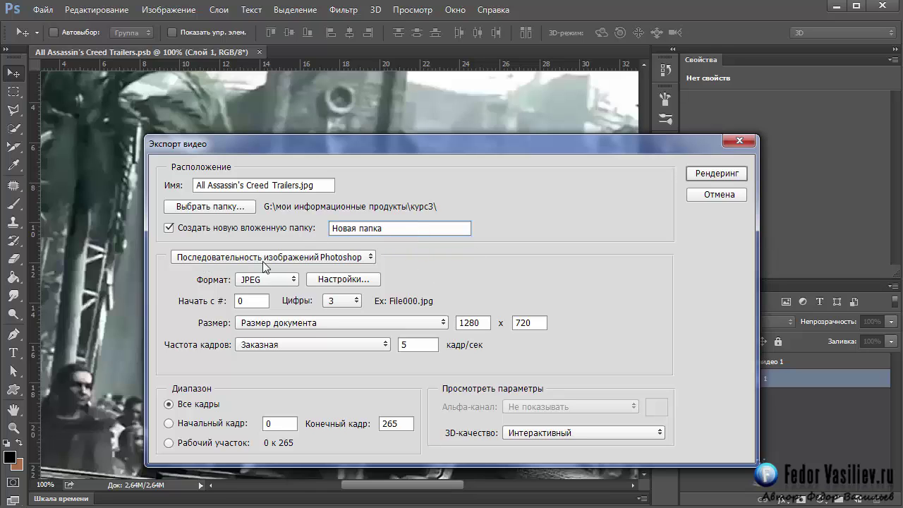
- Keep the Photoshop image sequence output and set its JPEG quality to Низкое with a value of 3
{"action": "left_click", "coordinate": [235, 256]}
{"action": "left_click", "coordinate": [227, 281]}
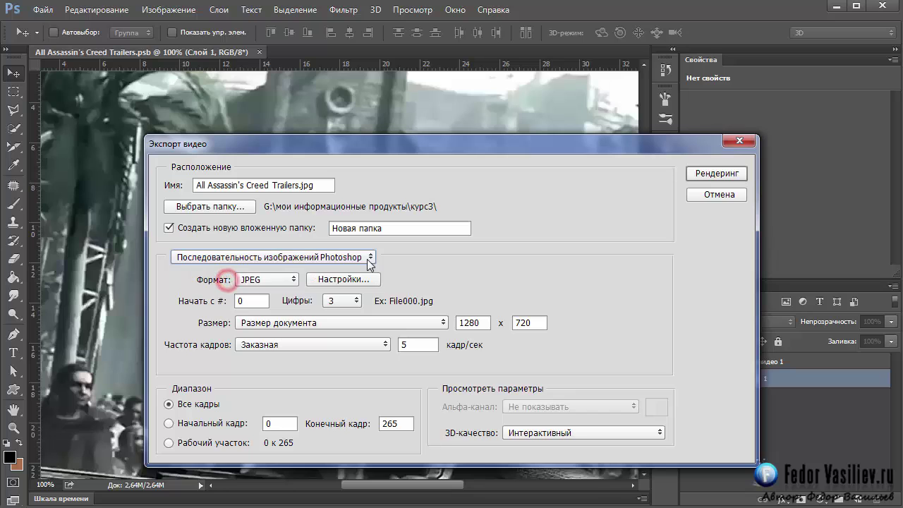
{"action": "left_click", "coordinate": [337, 280]}
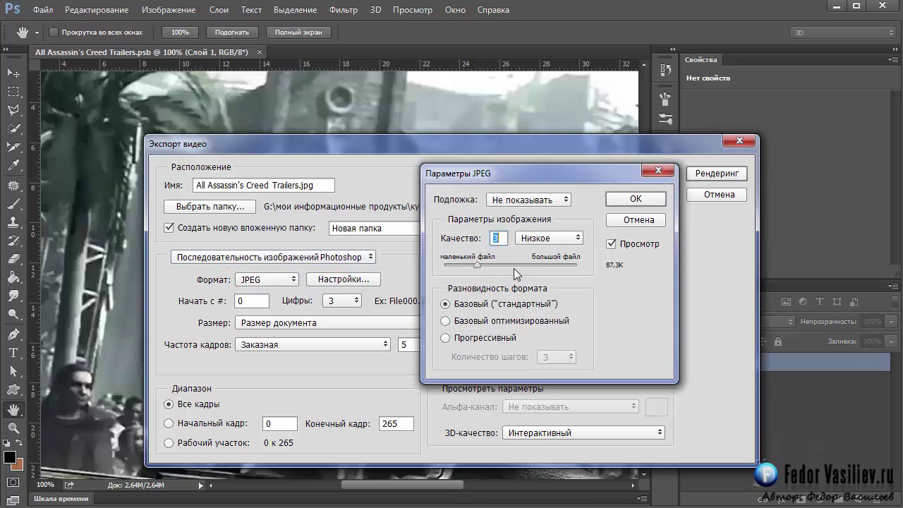
{"action": "left_click", "coordinate": [550, 237]}
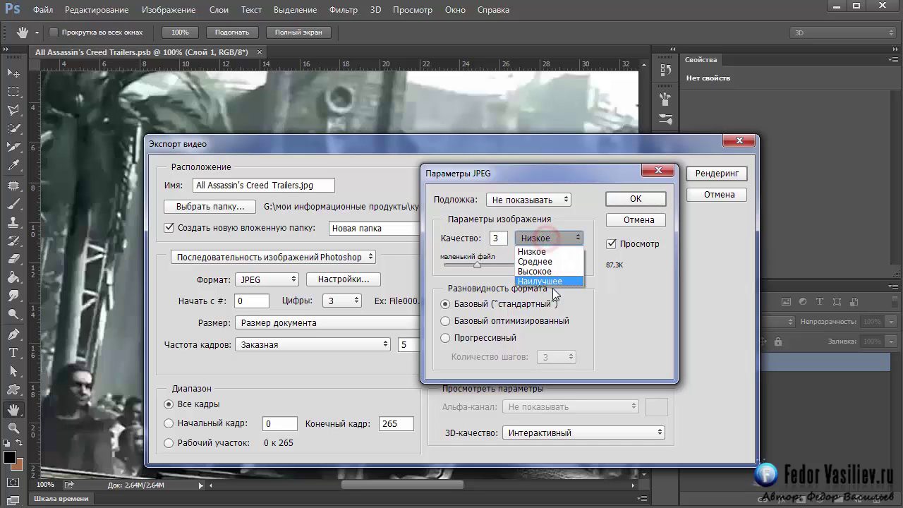
{"action": "left_click", "coordinate": [542, 249]}
{"action": "double_click", "coordinate": [495, 240]}
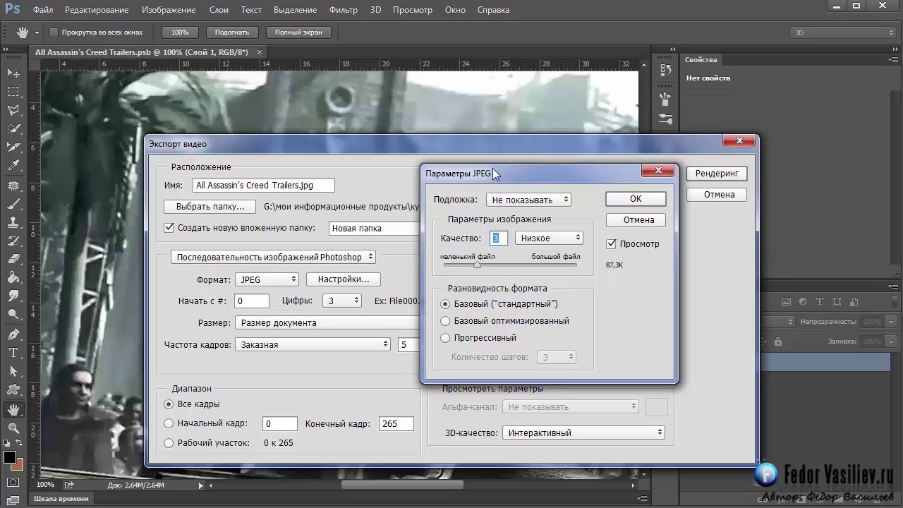
{"action": "left_click", "coordinate": [620, 200]}
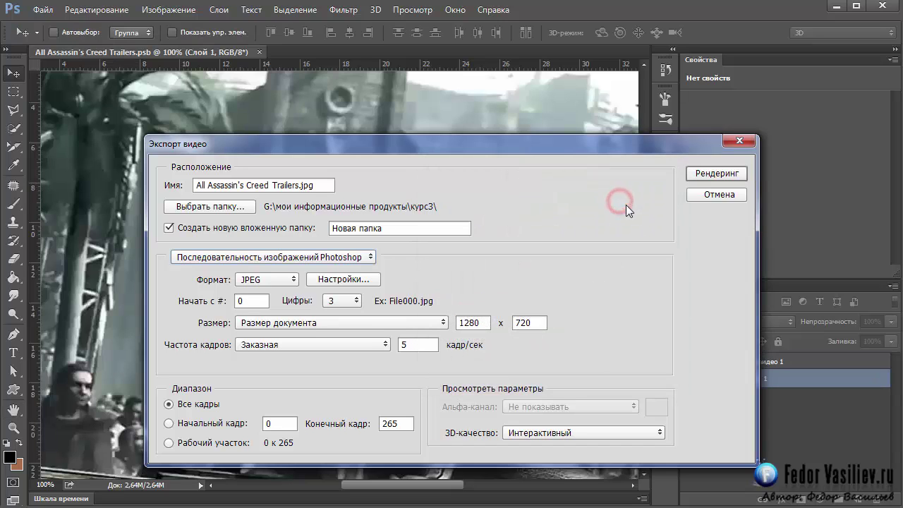
- Render all frames at 1280 x 720 with a custom frame rate of 5 frames per second
{"action": "double_click", "coordinate": [483, 323]}
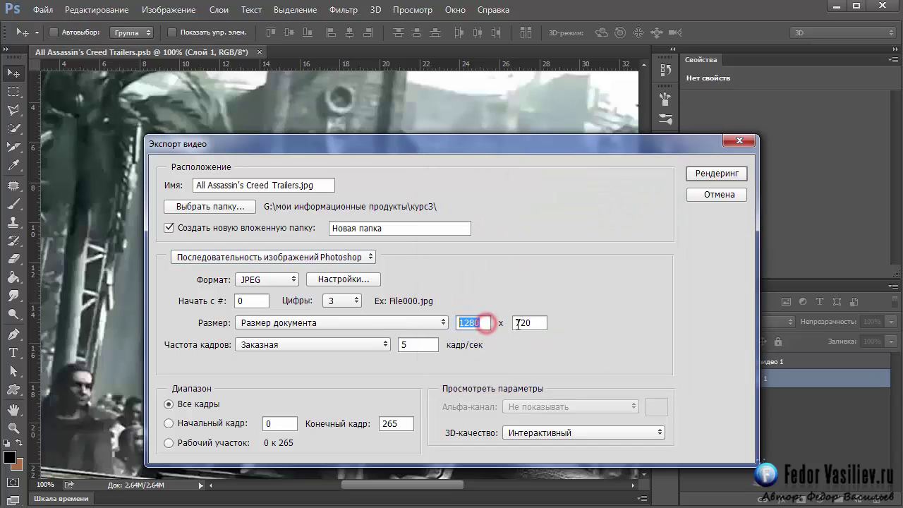
{"action": "double_click", "coordinate": [538, 322]}
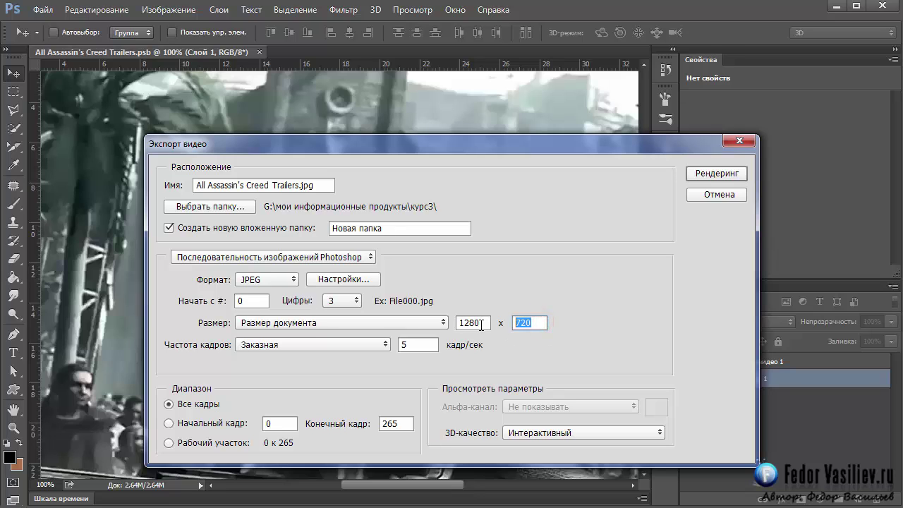
{"action": "left_click", "coordinate": [254, 345]}
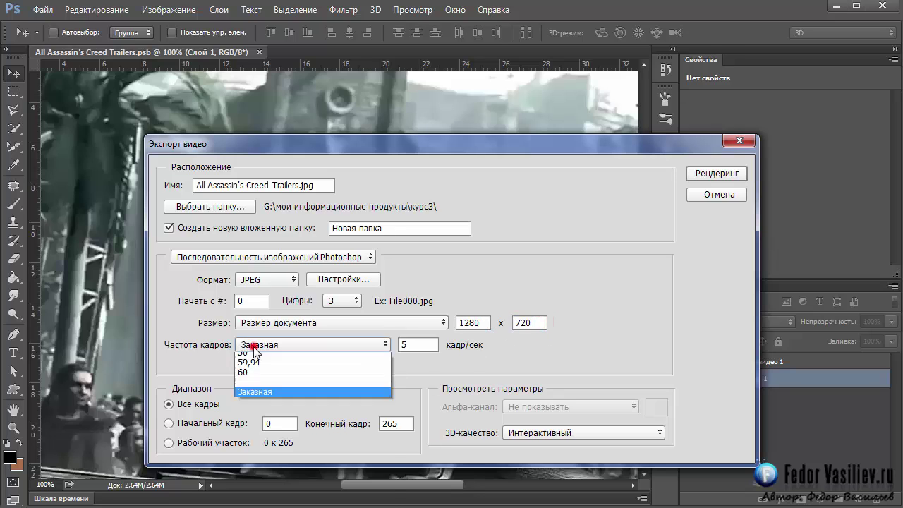
{"action": "left_click", "coordinate": [251, 347]}
{"action": "double_click", "coordinate": [424, 345]}
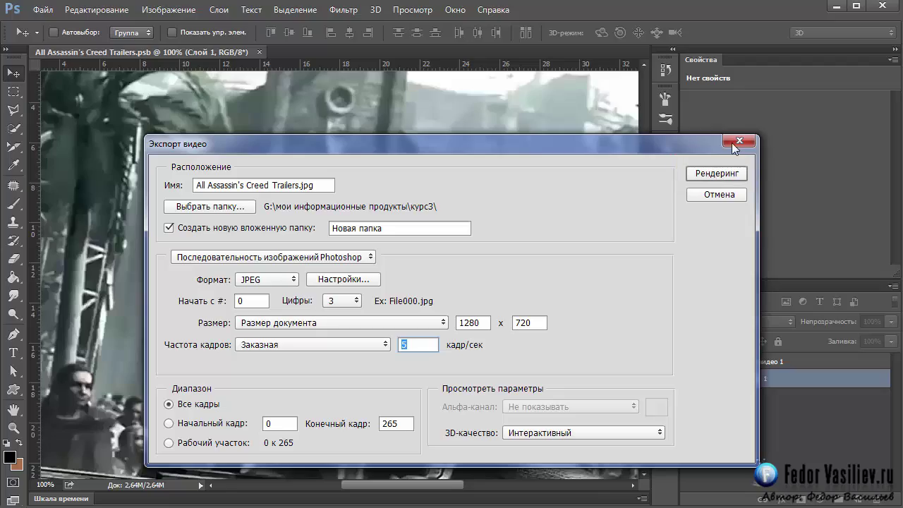
{"action": "left_click", "coordinate": [717, 174]}
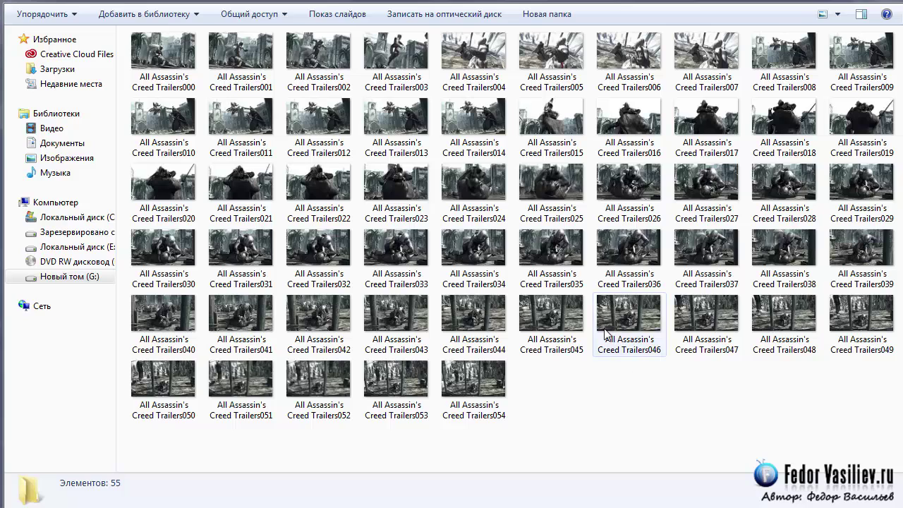
- Switch to Adobe Muse and place a Пустая slideshow widget on the Домашняя page
{"action": "key", "text": "alt+Tab"}
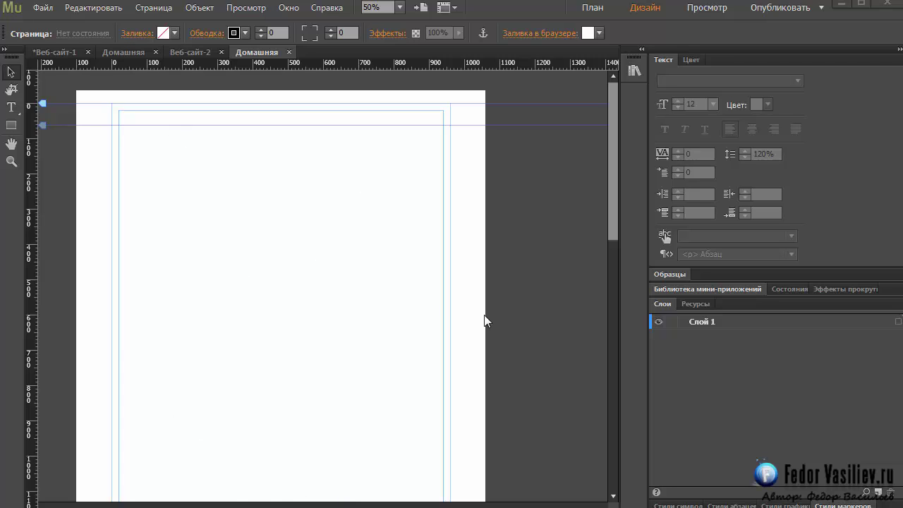
{"action": "left_click", "coordinate": [679, 288]}
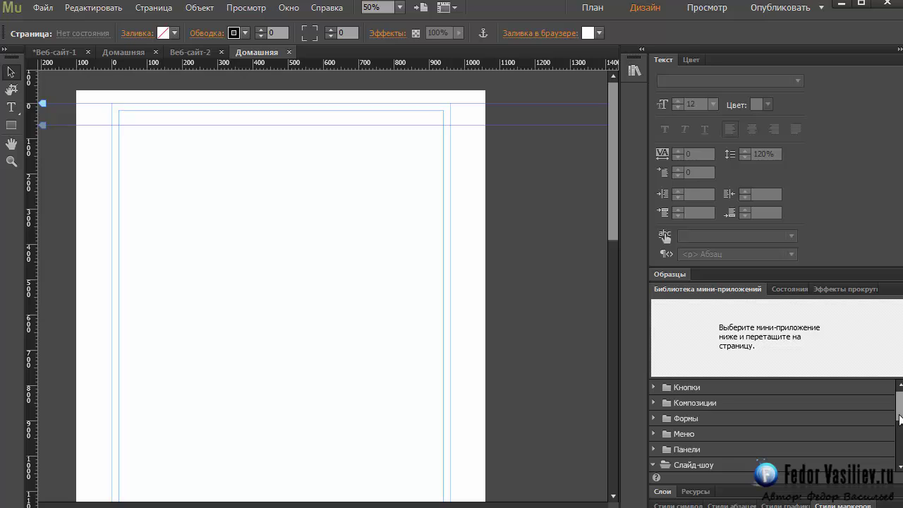
{"action": "scroll", "coordinate": [899, 424], "scroll_direction": "down", "scroll_amount": 3}
{"action": "left_click", "coordinate": [705, 417]}
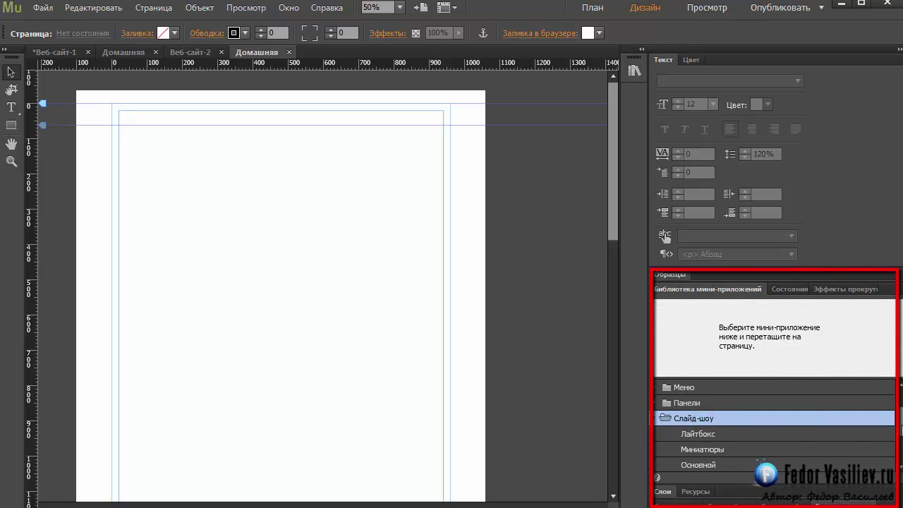
{"action": "scroll", "coordinate": [785, 449], "scroll_direction": "down", "scroll_amount": 4}
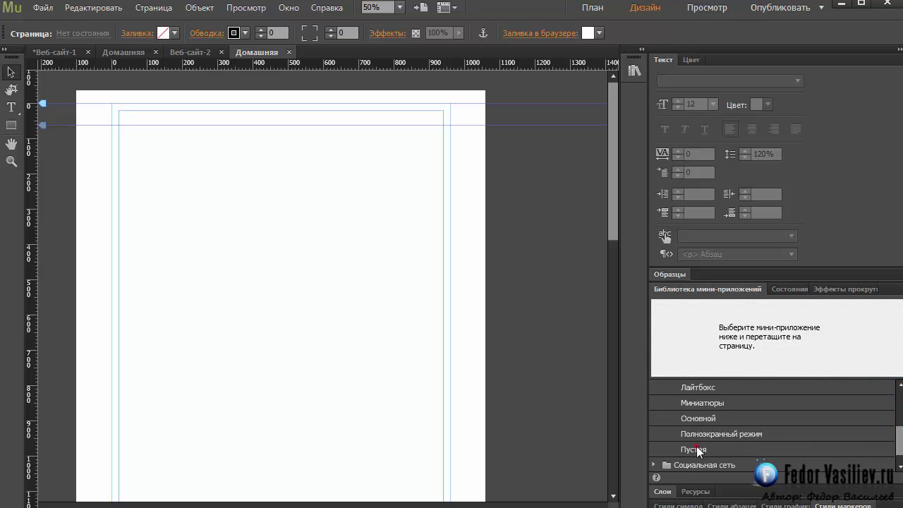
{"action": "left_click", "coordinate": [697, 450]}
{"action": "left_click_drag", "start_coordinate": [700, 451], "coordinate": [182, 190]}
{"action": "left_click", "coordinate": [181, 189]}
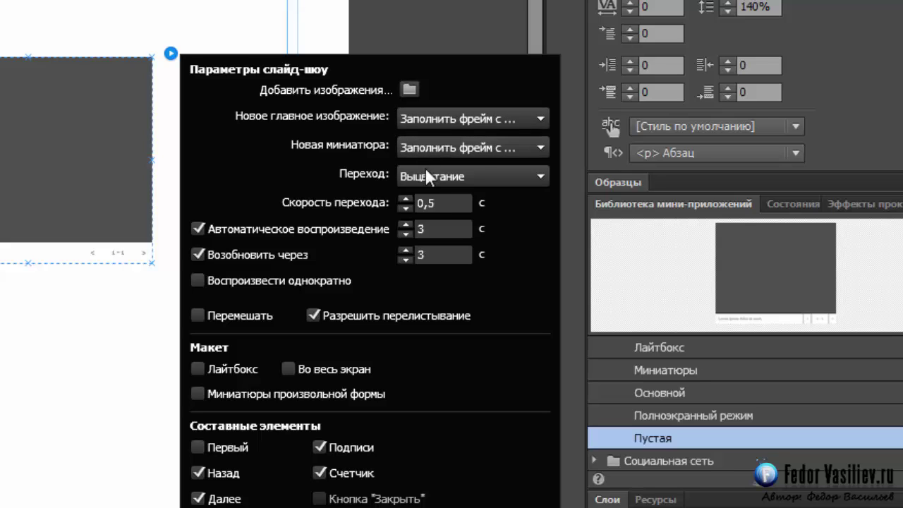
- Set the slideshow's transition speed to 0 seconds and turn off automatic playback and resuming
{"action": "left_click", "coordinate": [445, 203]}
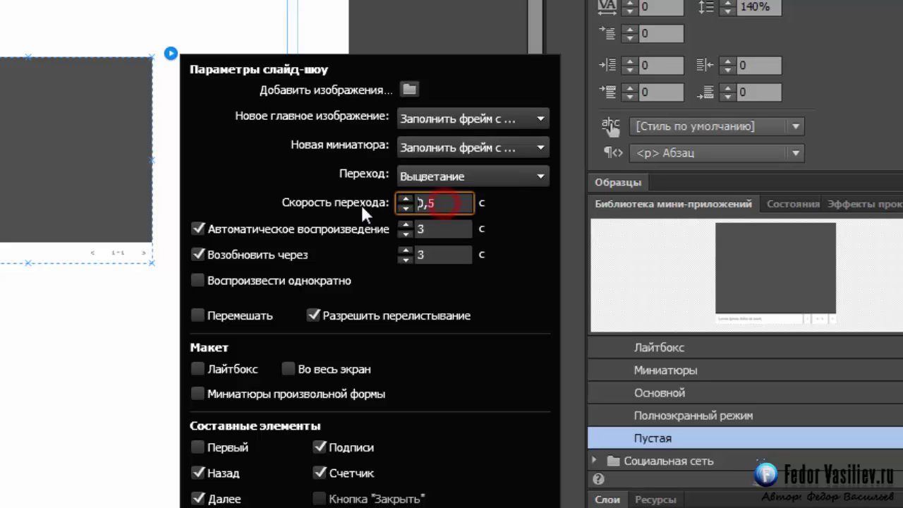
{"action": "left_click", "coordinate": [421, 203]}
{"action": "double_click", "coordinate": [459, 204]}
{"action": "type", "text": "0"}
{"action": "left_click", "coordinate": [197, 226]}
{"action": "left_click", "coordinate": [197, 253]}
{"action": "left_click", "coordinate": [197, 225]}
{"action": "left_click", "coordinate": [198, 252]}
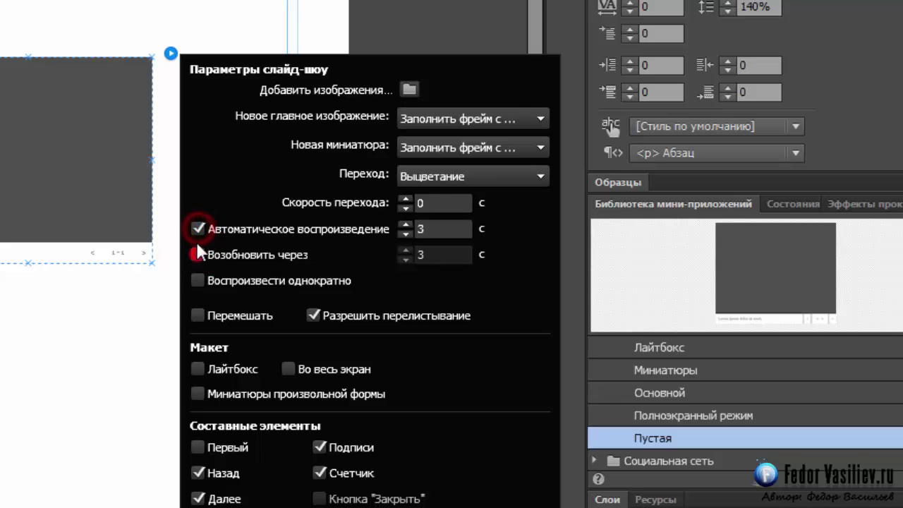
{"action": "left_click", "coordinate": [198, 228]}
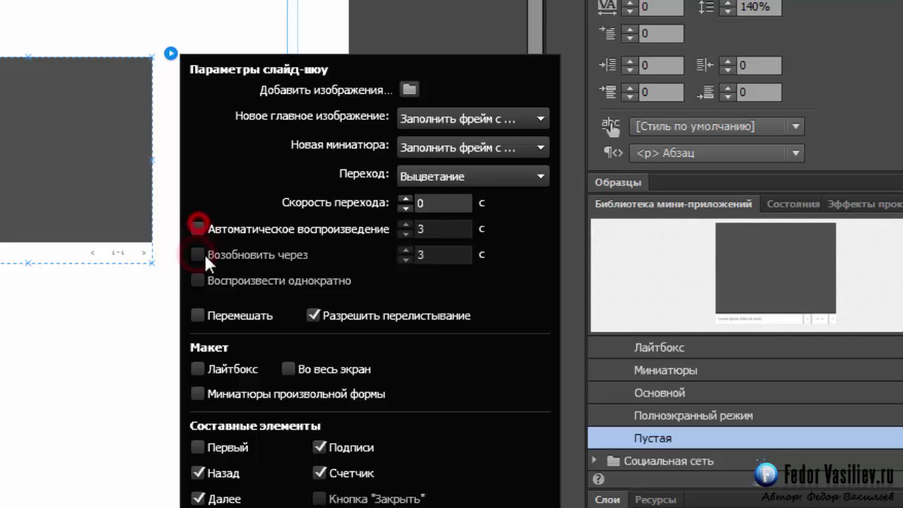
- Turn off swiping and remove the slideshow's Назад, Далее, Счетчик and Подписи components
{"action": "left_click", "coordinate": [313, 316]}
{"action": "left_click", "coordinate": [198, 473]}
{"action": "left_click", "coordinate": [318, 473]}
{"action": "left_click", "coordinate": [318, 446]}
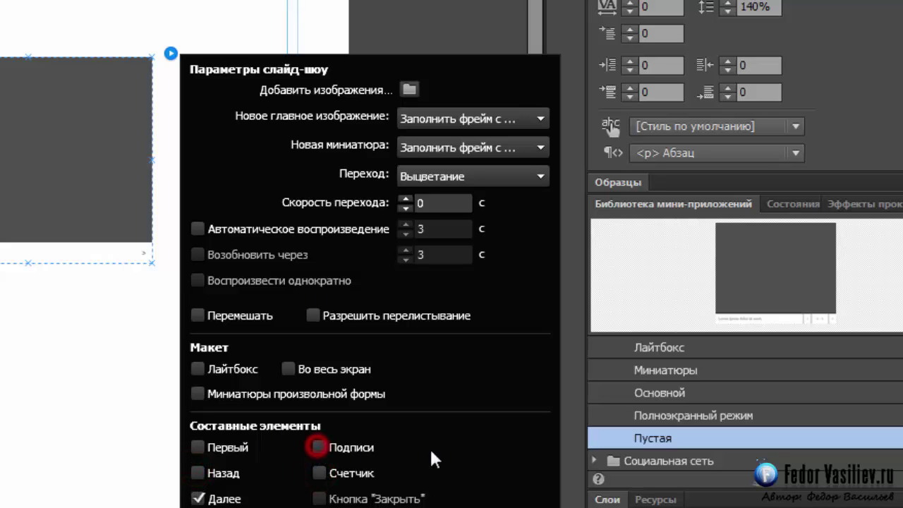
{"action": "left_click", "coordinate": [201, 498]}
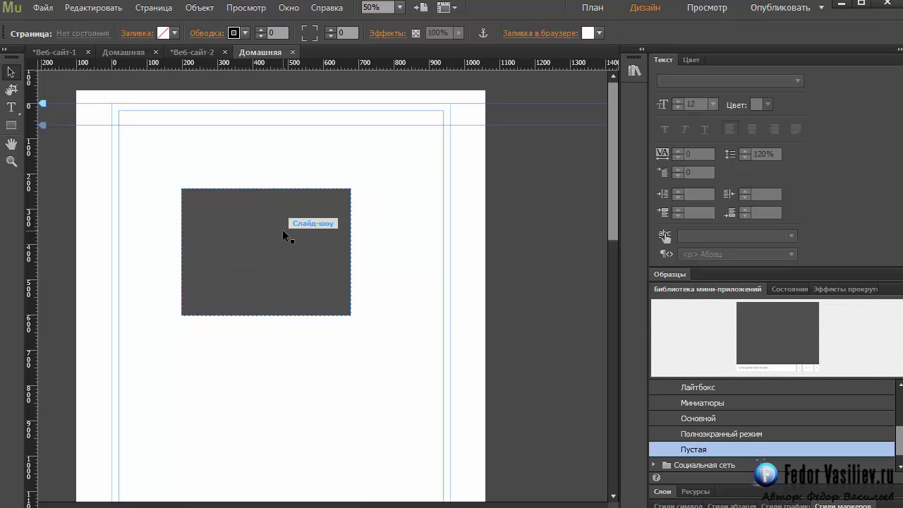
- Move the slideshow to the page's left edge and enlarge its main image to the full page width and about 880 px high
{"action": "left_click_drag", "start_coordinate": [282, 229], "coordinate": [180, 178]}
{"action": "left_click", "coordinate": [244, 199]}
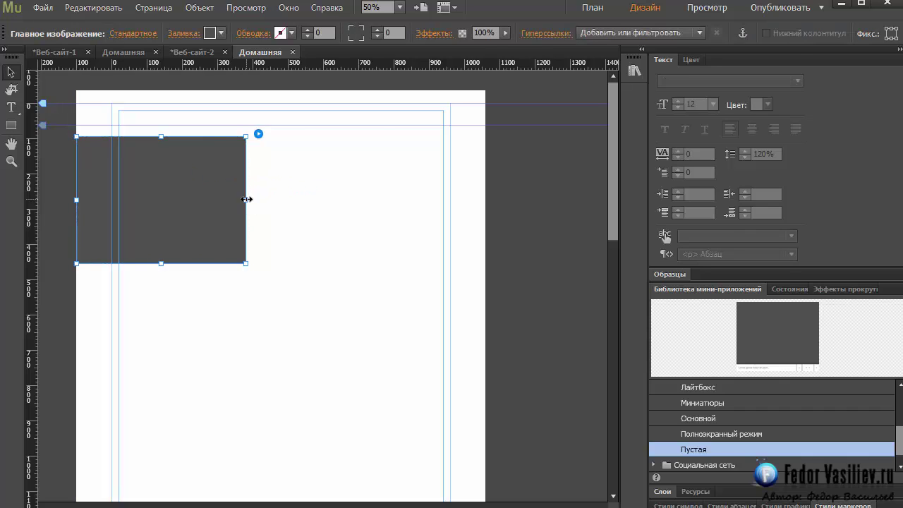
{"action": "left_click_drag", "start_coordinate": [246, 199], "coordinate": [486, 203]}
{"action": "left_click_drag", "start_coordinate": [280, 264], "coordinate": [284, 448]}
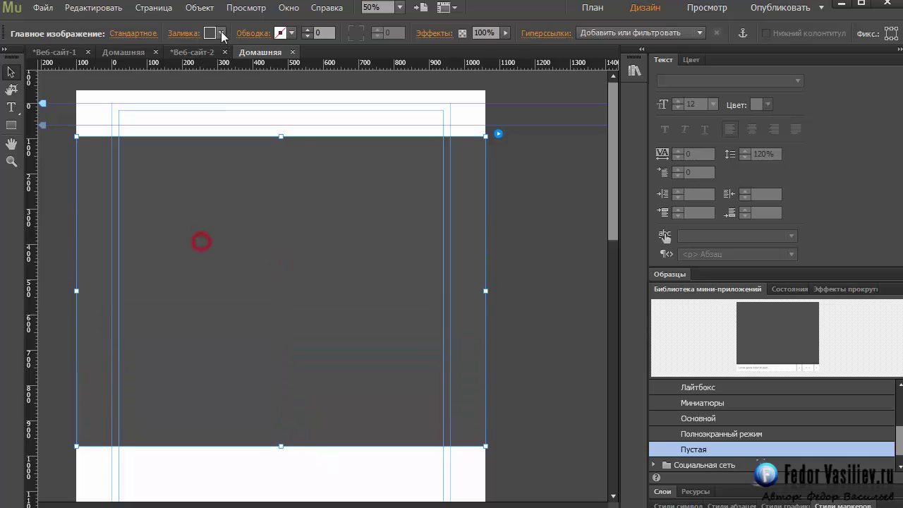
- Remove the fill colour from the slideshow's main image frame
{"action": "left_click", "coordinate": [192, 33]}
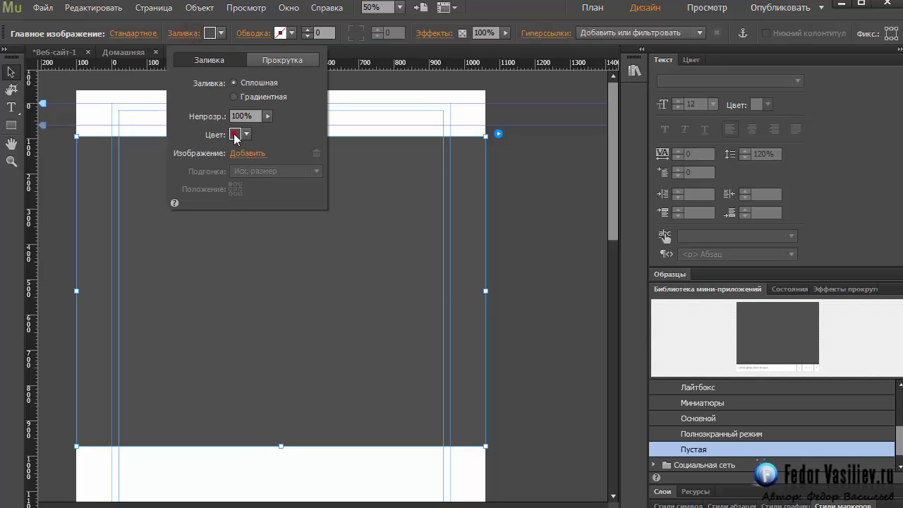
{"action": "left_click", "coordinate": [235, 135]}
{"action": "left_click", "coordinate": [401, 157]}
{"action": "left_click", "coordinate": [385, 118]}
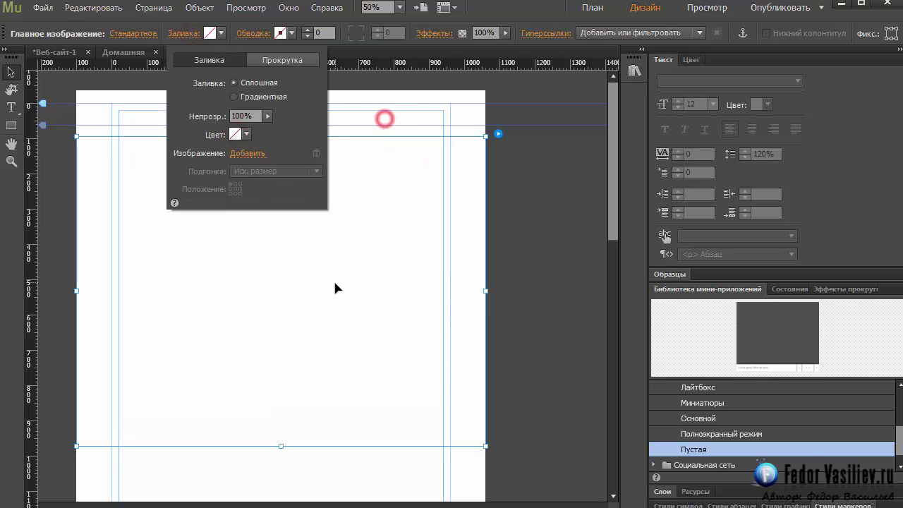
{"action": "left_click", "coordinate": [334, 286]}
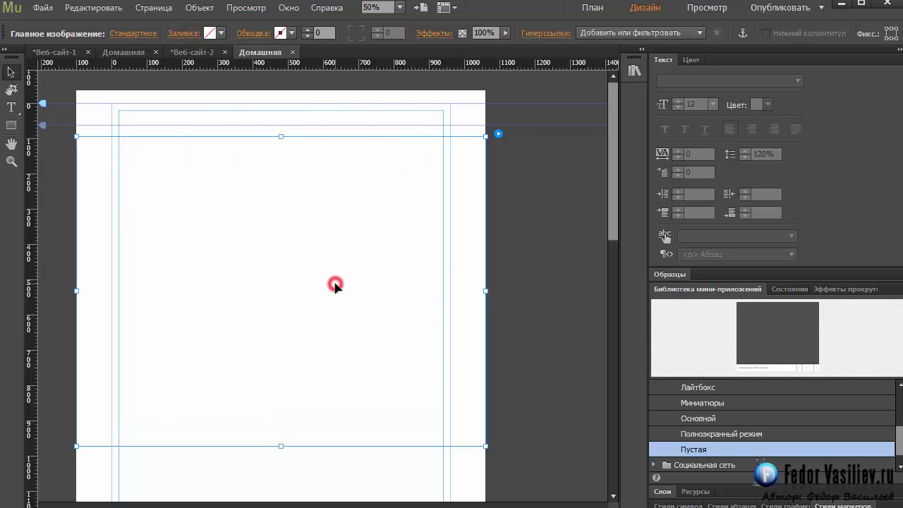
- Add all the exported Assassin's Creed trailer frames from Новая папка to the slideshow
{"action": "left_click", "coordinate": [498, 134]}
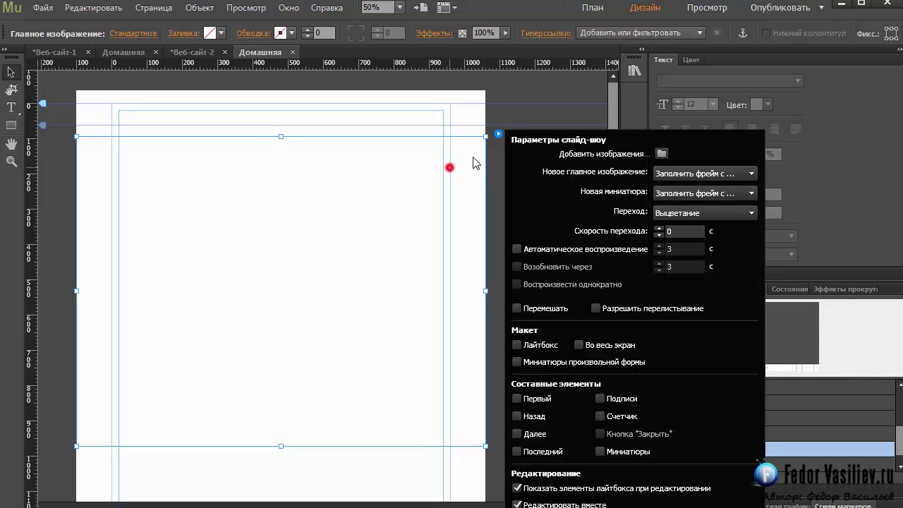
{"action": "left_click", "coordinate": [450, 168]}
{"action": "left_click", "coordinate": [498, 134]}
{"action": "left_click", "coordinate": [661, 154]}
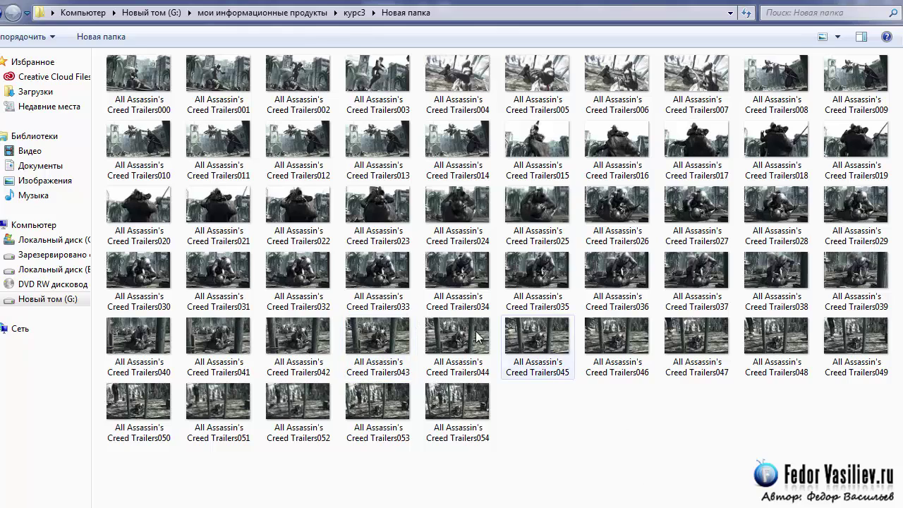
{"action": "key", "text": "ctrl+a"}
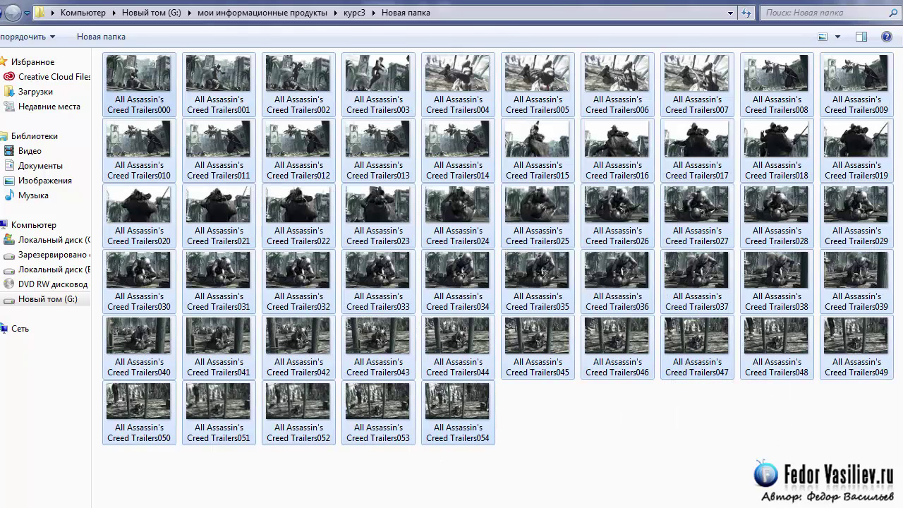
{"action": "key", "text": "Return"}
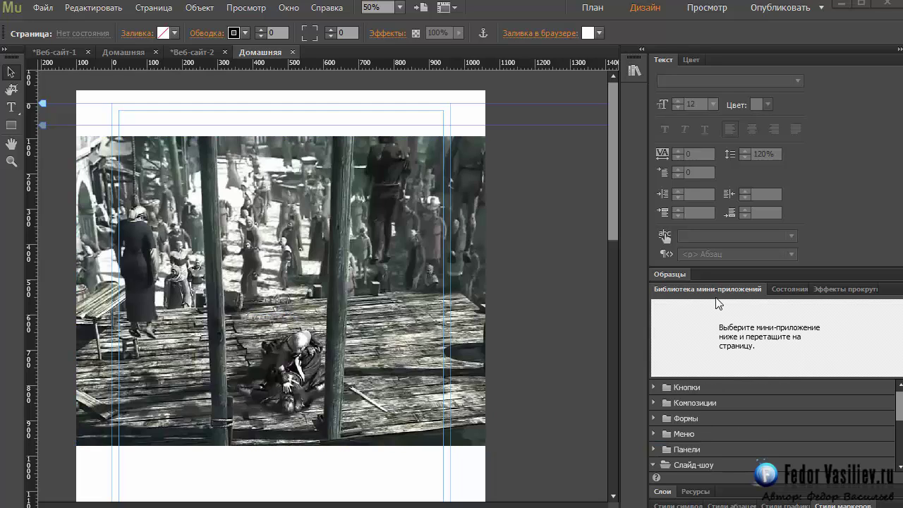
- Try to enable the Слайд-шоу scroll effect with no object selected
{"action": "left_click", "coordinate": [839, 289]}
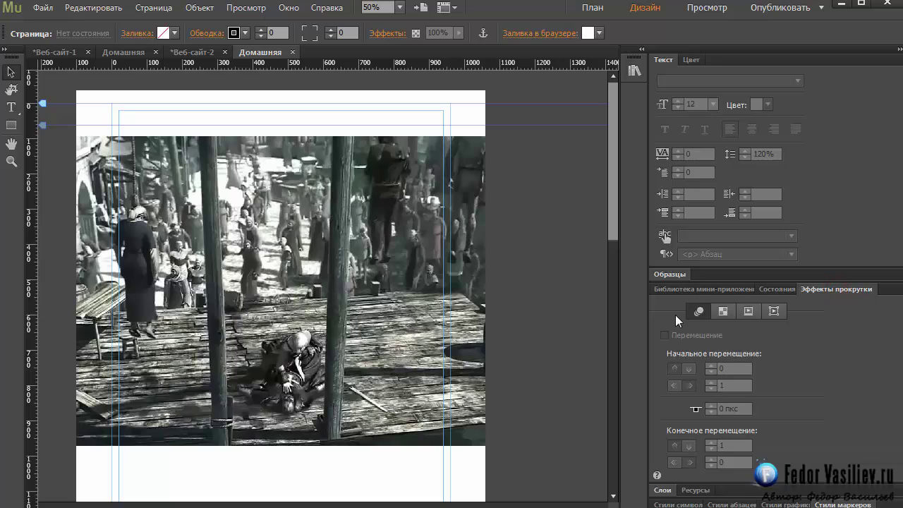
{"action": "left_click", "coordinate": [747, 311]}
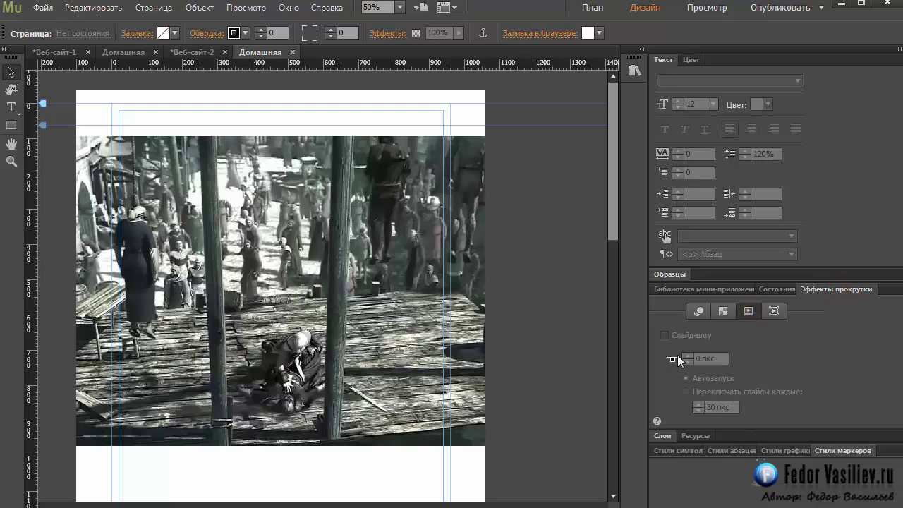
{"action": "left_click", "coordinate": [666, 335]}
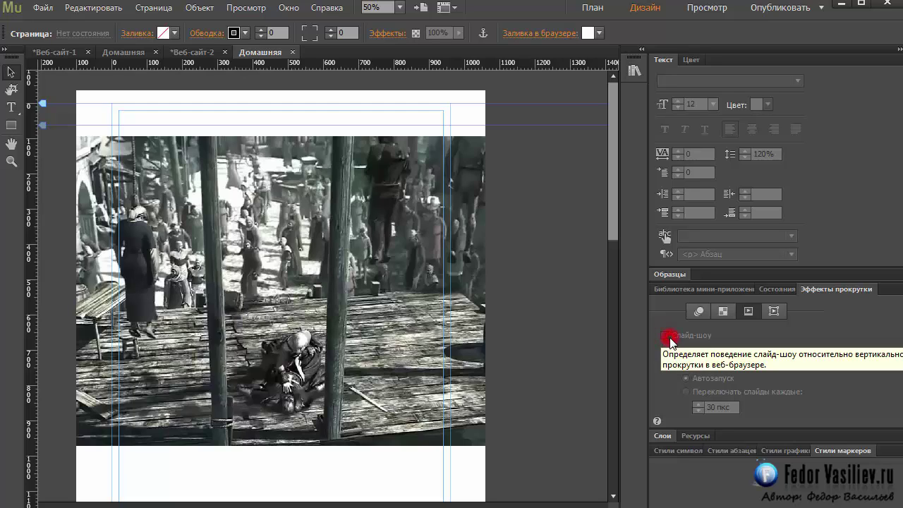
- Select the whole slideshow in Слой 1 and enable its Слайд-шоу scroll effect, switching slides every 30 px
{"action": "left_click", "coordinate": [654, 434]}
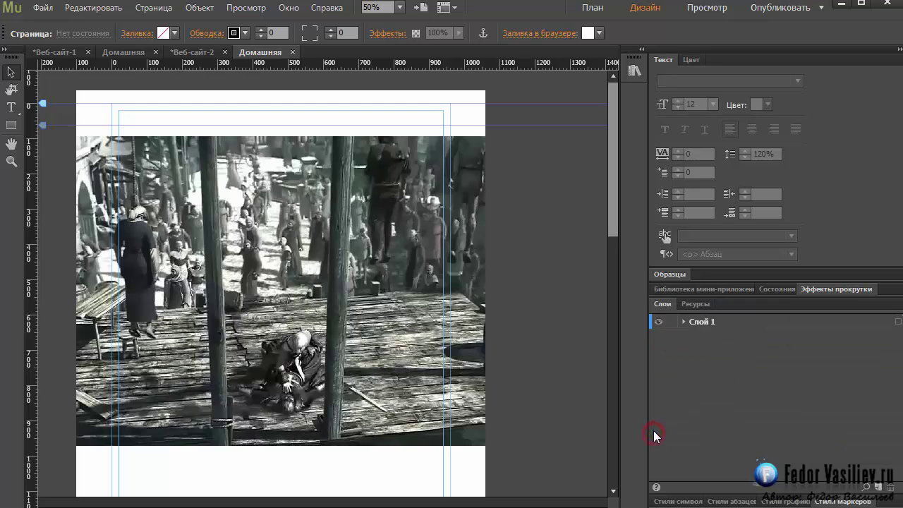
{"action": "left_click", "coordinate": [684, 322]}
{"action": "left_click", "coordinate": [897, 336]}
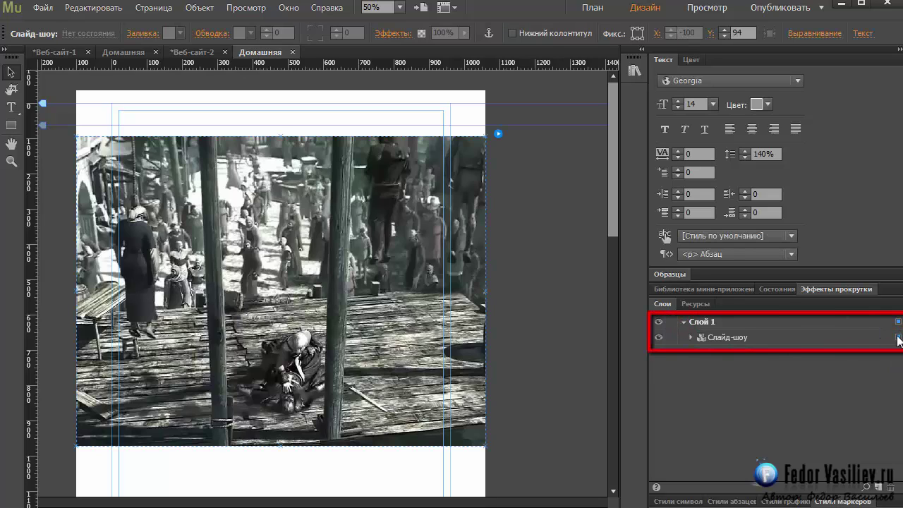
{"action": "left_click", "coordinate": [820, 290]}
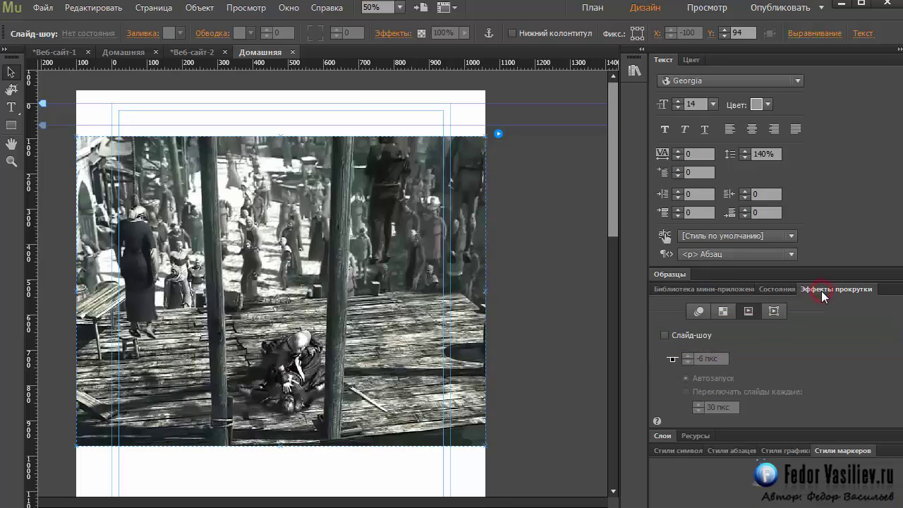
{"action": "left_click", "coordinate": [749, 312]}
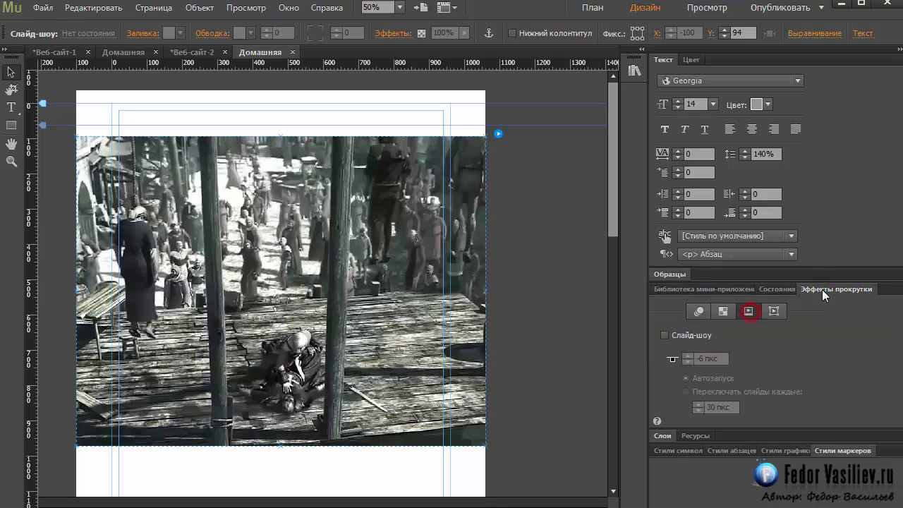
{"action": "left_click", "coordinate": [663, 335]}
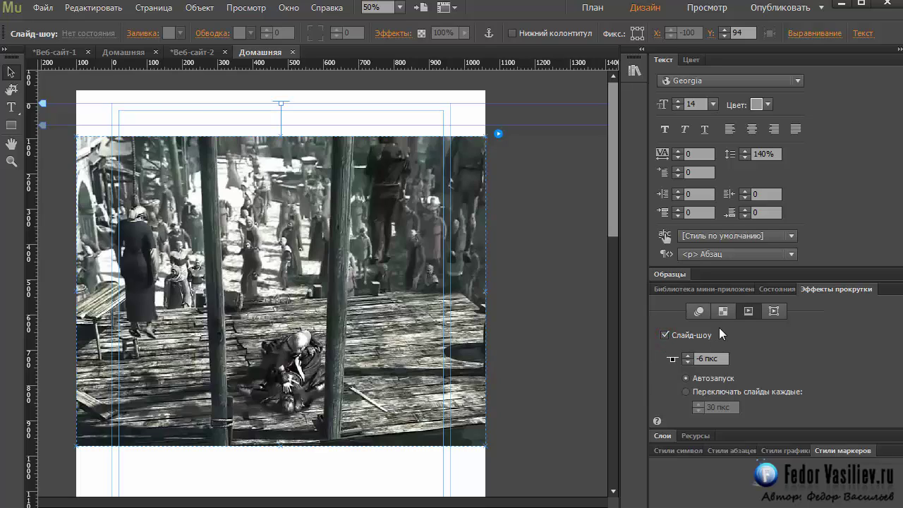
{"action": "left_click", "coordinate": [685, 391]}
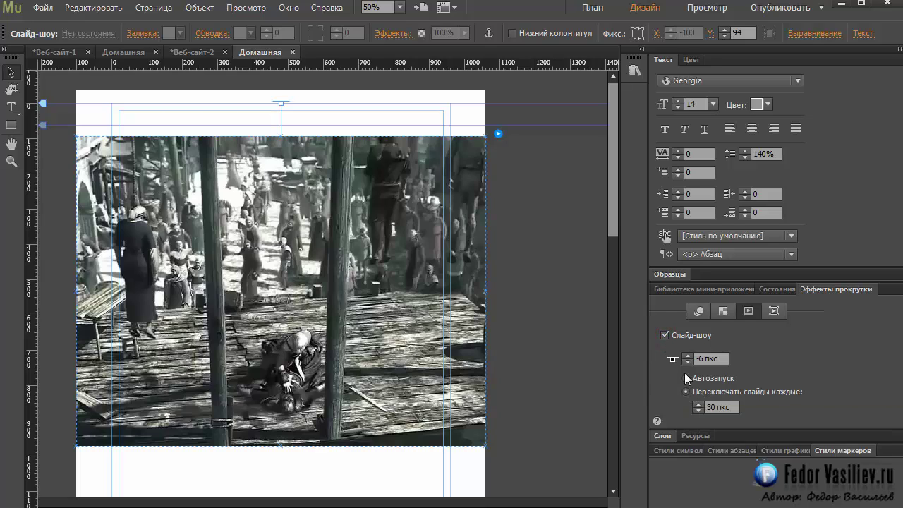
{"action": "left_click", "coordinate": [710, 407]}
- Compare the slideshow's scroll settings with those on the Веб-сайт-1 home page, returning to the Веб-сайт-2 page
{"action": "left_click", "coordinate": [189, 52]}
{"action": "left_click", "coordinate": [98, 54]}
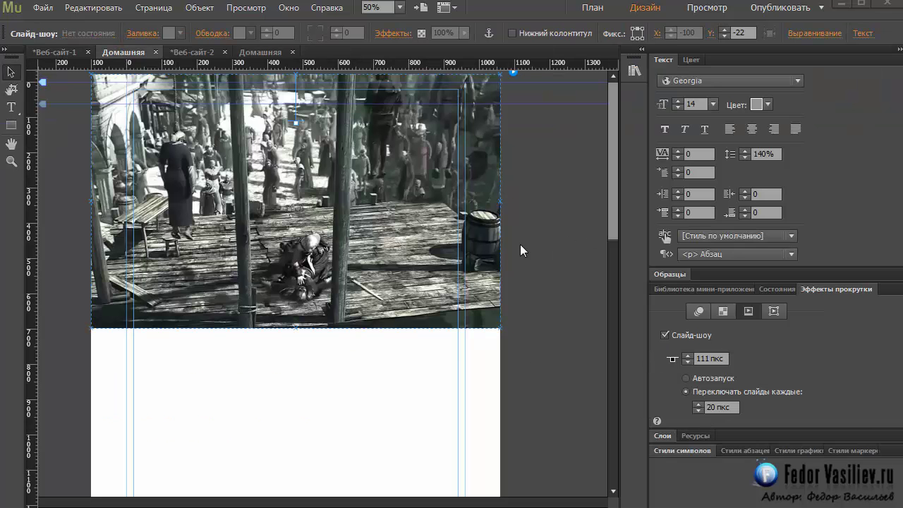
{"action": "left_click", "coordinate": [612, 232]}
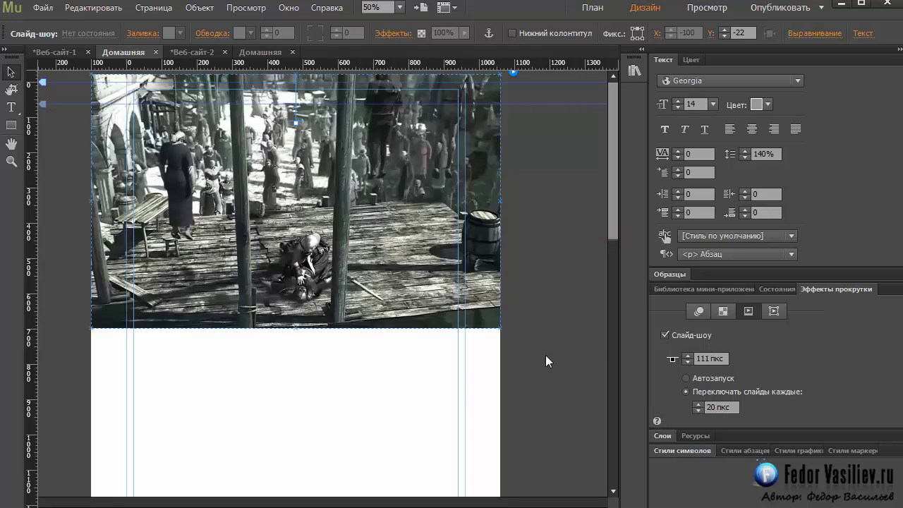
{"action": "left_click", "coordinate": [252, 53]}
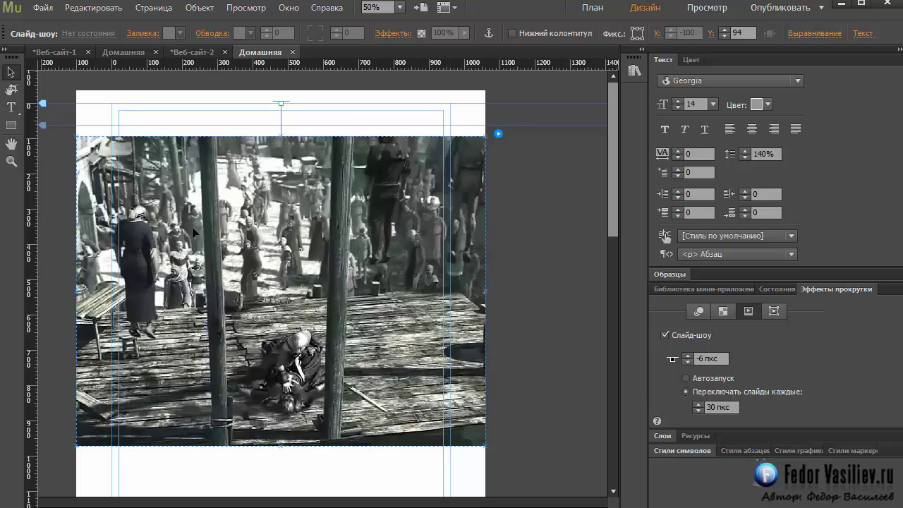
- Preview the Веб-сайт-2 home page in the browser and scroll it to check the frame-by-frame animation
{"action": "left_click", "coordinate": [39, 8]}
{"action": "left_click", "coordinate": [95, 254]}
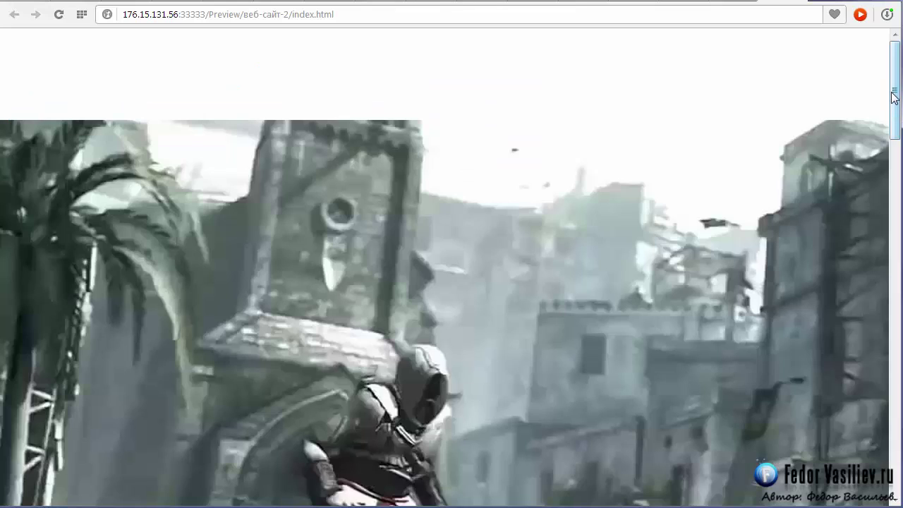
{"action": "left_click_drag", "start_coordinate": [893, 97], "coordinate": [896, 59]}
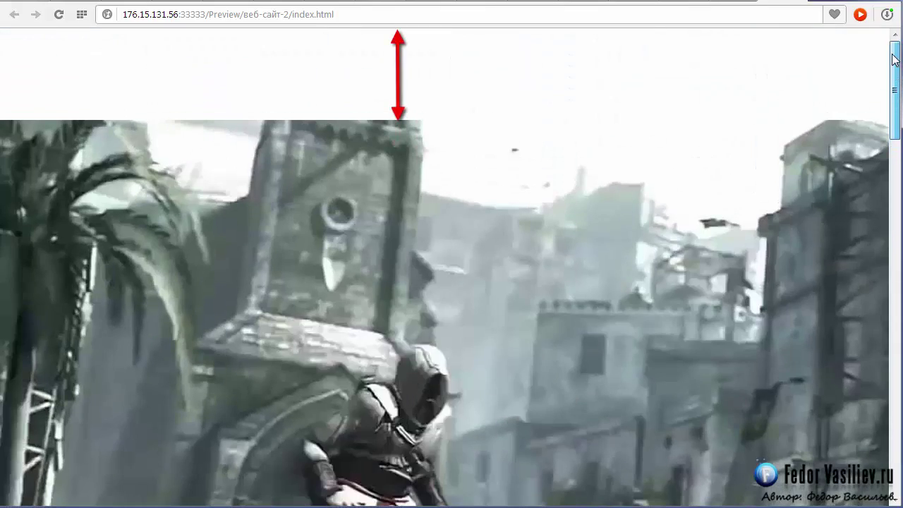
- Compare the Веб-сайт-1 and Веб-сайт-2 browser previews, scrolling to check how each slideshow animation starts
{"action": "left_click", "coordinate": [733, 0]}
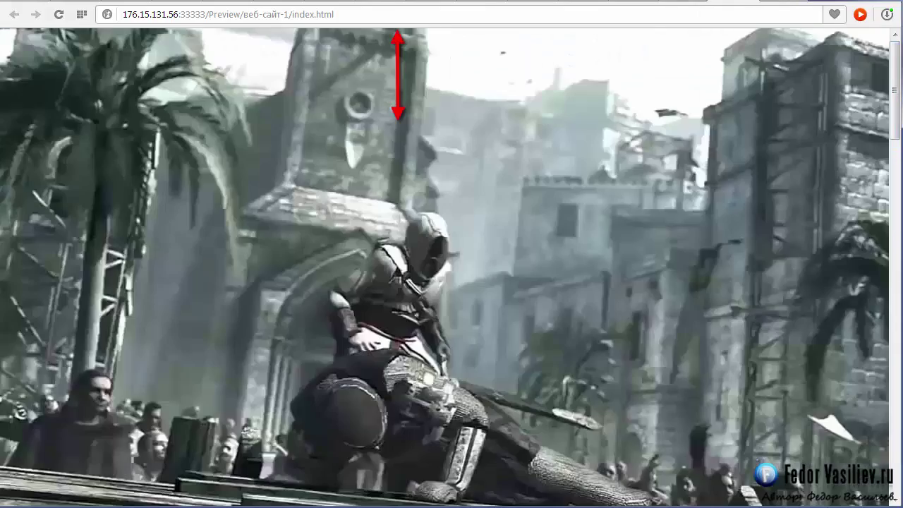
{"action": "left_click", "coordinate": [787, 4]}
{"action": "left_click_drag", "start_coordinate": [898, 106], "coordinate": [732, 4]}
{"action": "left_click", "coordinate": [732, 4]}
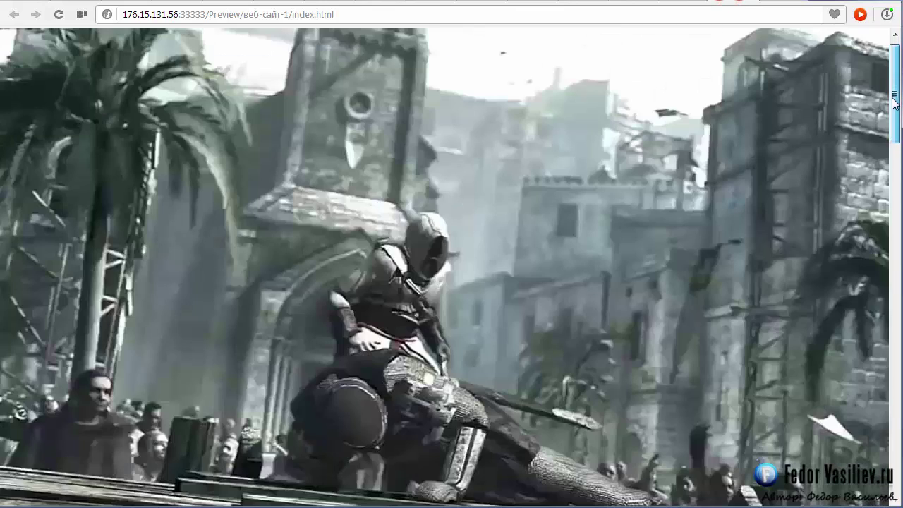
- Scroll through the Веб-сайт-1 preview to examine the slideshow animation and the image section below it, returning to the start
{"action": "left_click_drag", "start_coordinate": [895, 101], "coordinate": [898, 153]}
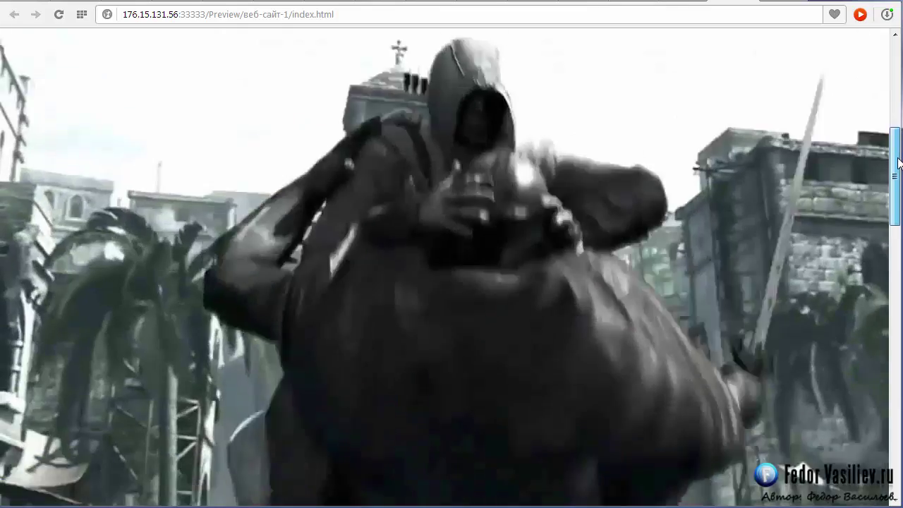
{"action": "scroll", "coordinate": [894, 169], "scroll_direction": "down", "scroll_amount": 3}
{"action": "scroll", "coordinate": [451, 268], "scroll_direction": "down", "scroll_amount": 3}
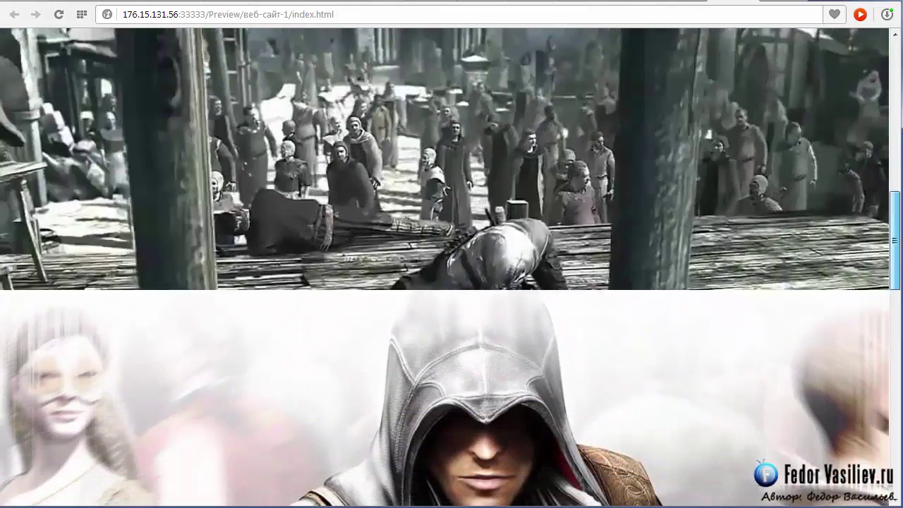
{"action": "scroll", "coordinate": [451, 268], "scroll_direction": "up", "scroll_amount": 10}
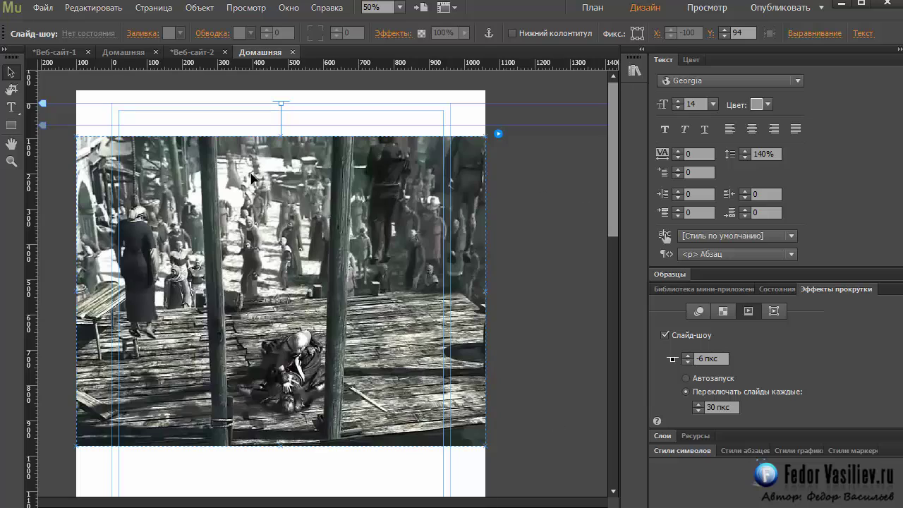
- Expand Слой 1 in the layer list and select its Слайд-шоу object
{"action": "left_click", "coordinate": [663, 435]}
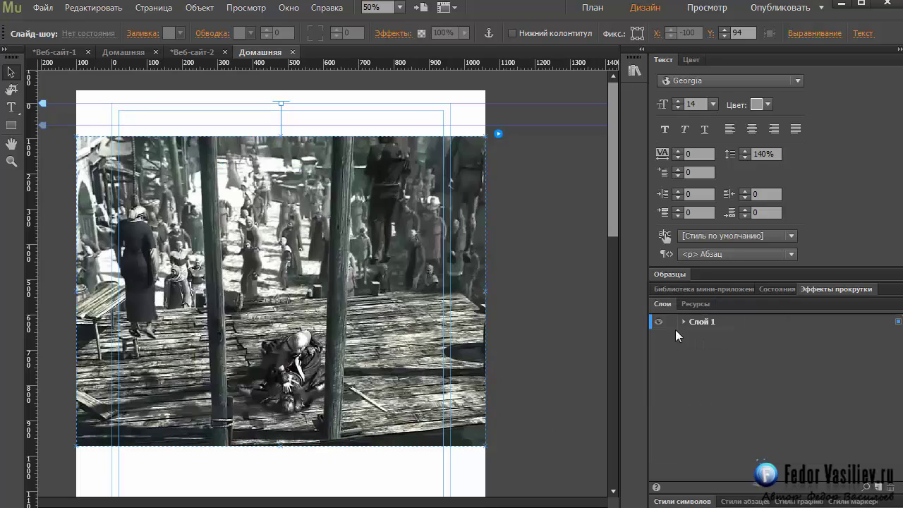
{"action": "left_click", "coordinate": [689, 321]}
{"action": "left_click", "coordinate": [683, 322]}
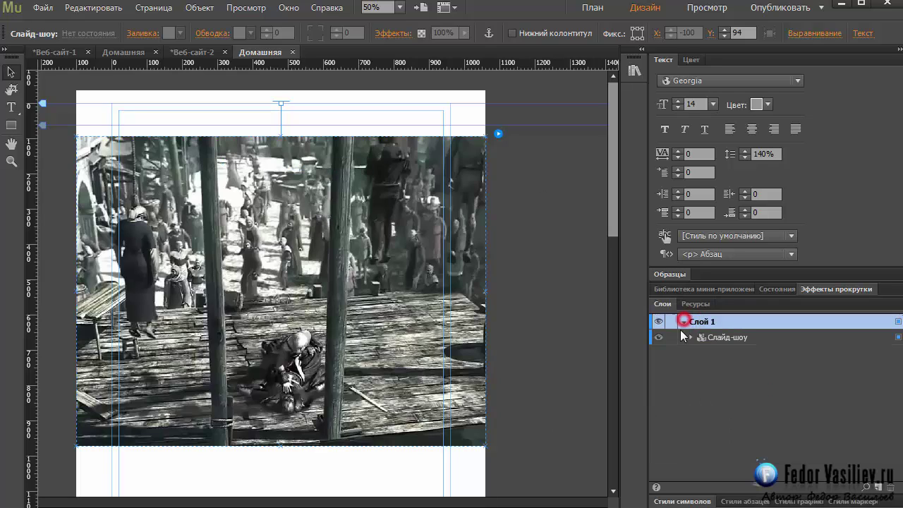
{"action": "left_click", "coordinate": [711, 338]}
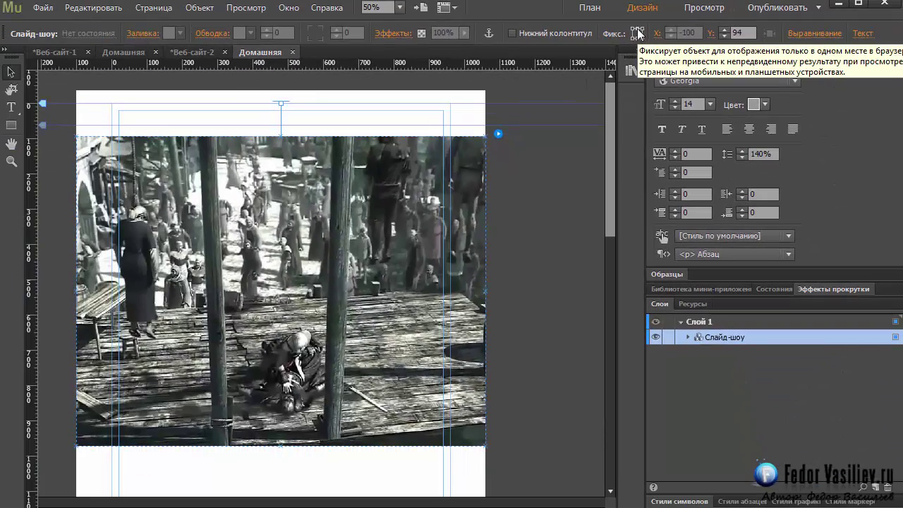
- Preview Веб-сайт-2 in the browser and compare its slideshow start with the Веб-сайт-1 preview, returning to Muse
{"action": "left_click", "coordinate": [43, 7]}
{"action": "left_click", "coordinate": [85, 211]}
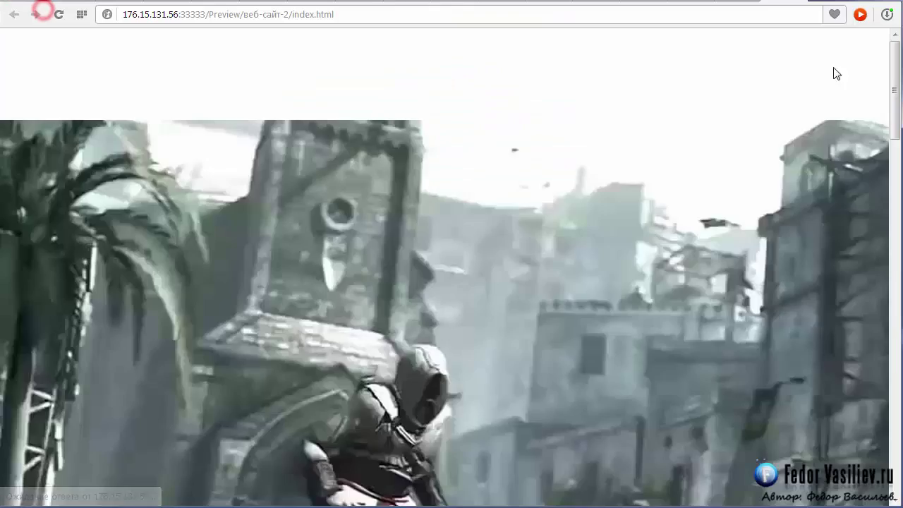
{"action": "mouse_move", "coordinate": [896, 83]}
{"action": "left_mouse_down"}
{"action": "mouse_move", "coordinate": [895, 170]}
{"action": "mouse_move", "coordinate": [895, 91]}
{"action": "left_mouse_up"}
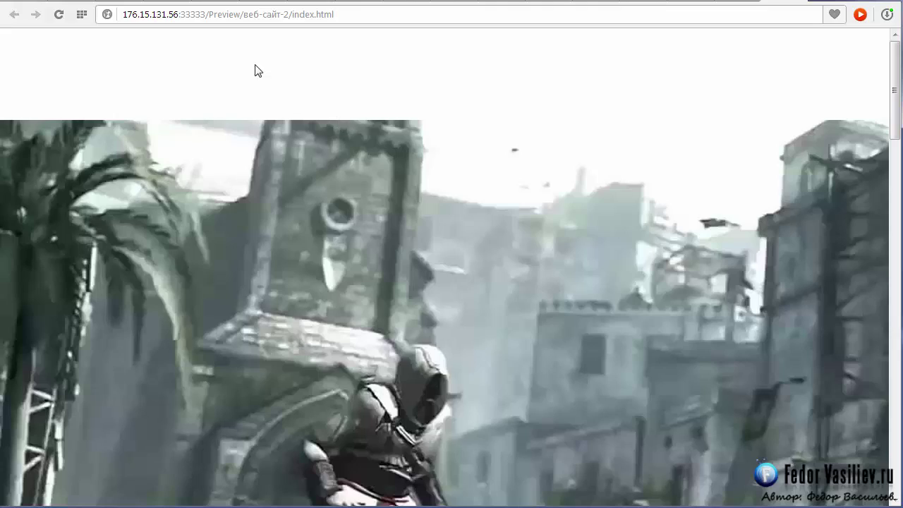
{"action": "left_click_drag", "start_coordinate": [898, 89], "coordinate": [794, 1]}
{"action": "left_click", "coordinate": [687, 3]}
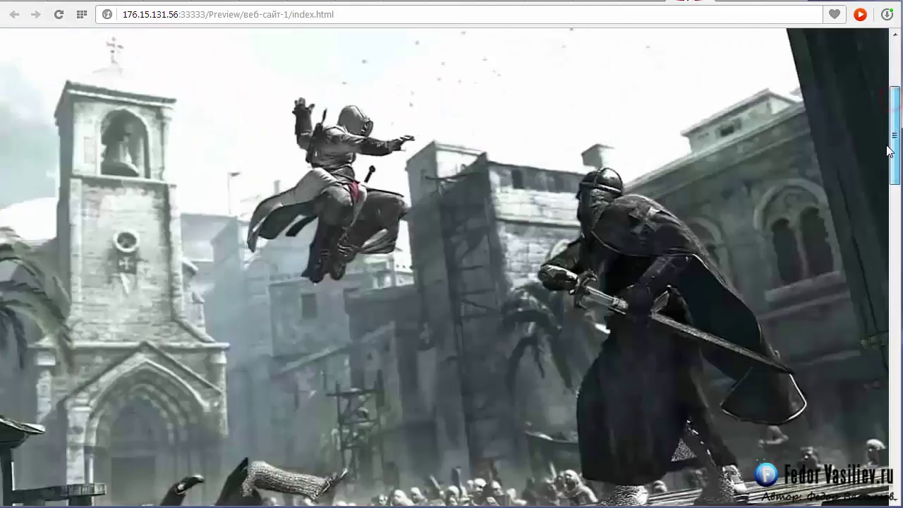
{"action": "left_click_drag", "start_coordinate": [894, 120], "coordinate": [892, 32]}
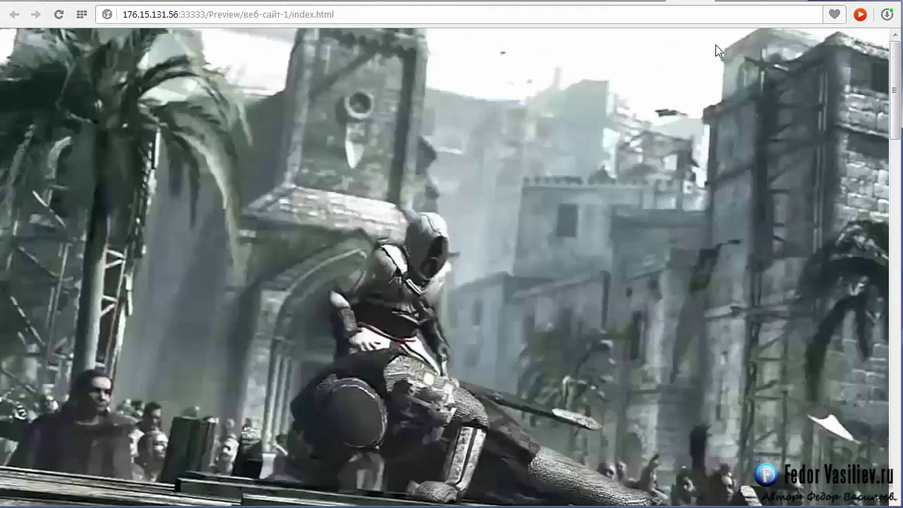
{"action": "key", "text": "alt+Tab"}
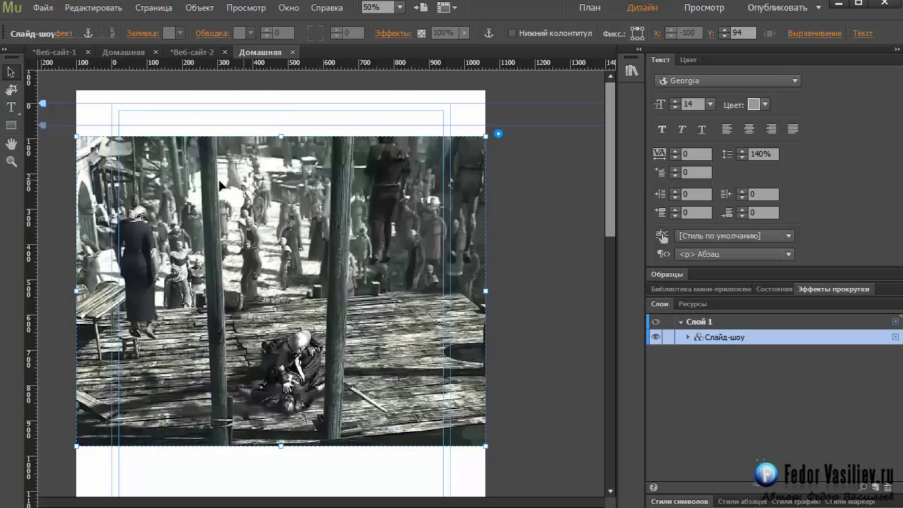
- Move the slideshow up to the page's upper edge and draw a full-width rectangle about 1000 px tall directly below it
{"action": "left_click_drag", "start_coordinate": [227, 177], "coordinate": [236, 134]}
{"action": "left_click_drag", "start_coordinate": [611, 208], "coordinate": [613, 308]}
{"action": "left_click", "coordinate": [11, 125]}
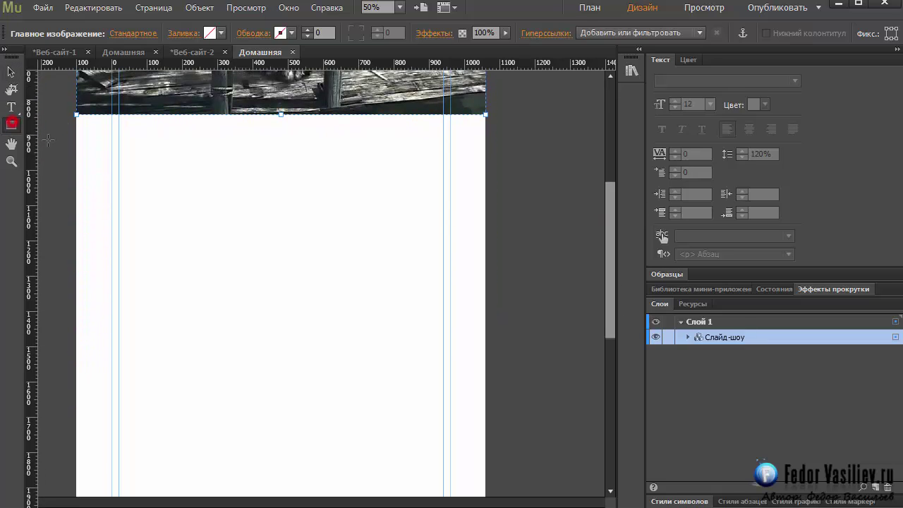
{"action": "mouse_move", "coordinate": [76, 114]}
{"action": "left_mouse_down"}
{"action": "mouse_move", "coordinate": [183, 290]}
{"action": "mouse_move", "coordinate": [464, 418]}
{"action": "mouse_move", "coordinate": [485, 464]}
{"action": "left_mouse_up"}
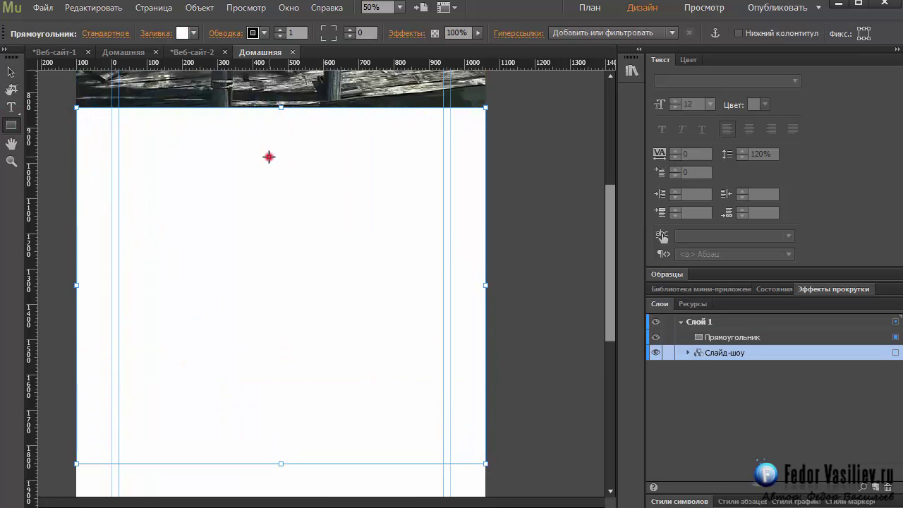
- Set both the stroke and the fill colour of the new rectangle to none
{"action": "left_click", "coordinate": [252, 33]}
{"action": "left_click", "coordinate": [416, 52]}
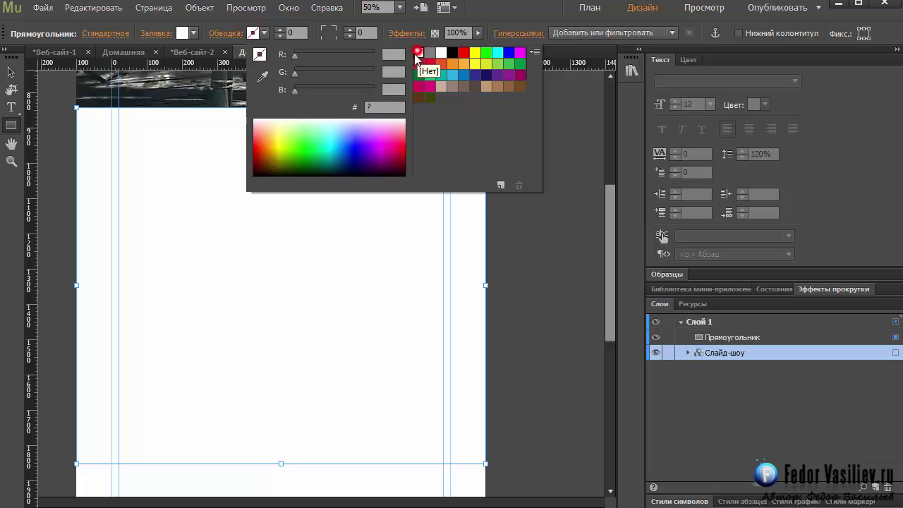
{"action": "left_click", "coordinate": [180, 33]}
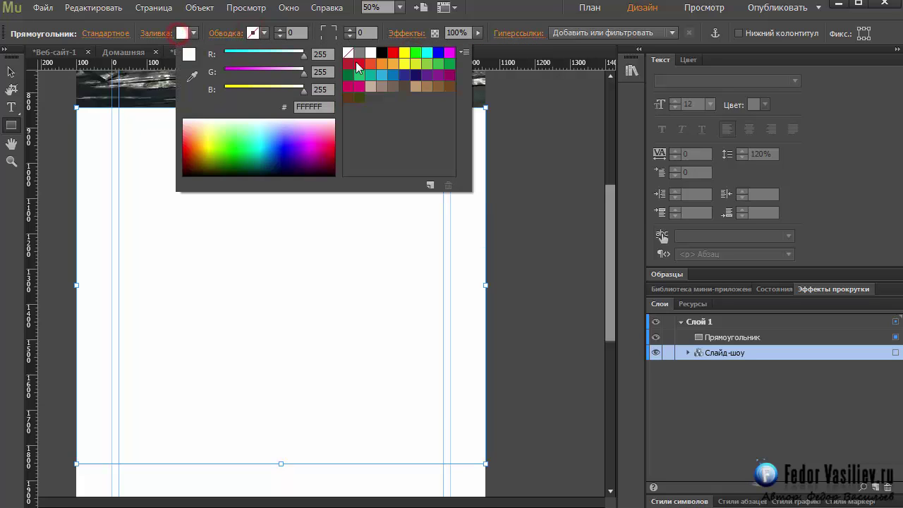
{"action": "left_click", "coordinate": [348, 52]}
{"action": "left_click", "coordinate": [389, 302]}
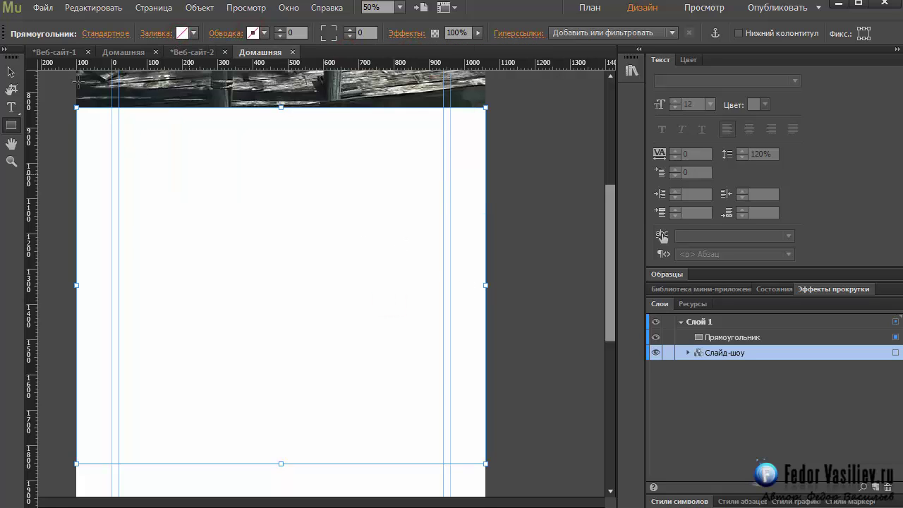
- Add the assassins_creed_2 picture as the rectangle's fill image
{"action": "left_click", "coordinate": [158, 34]}
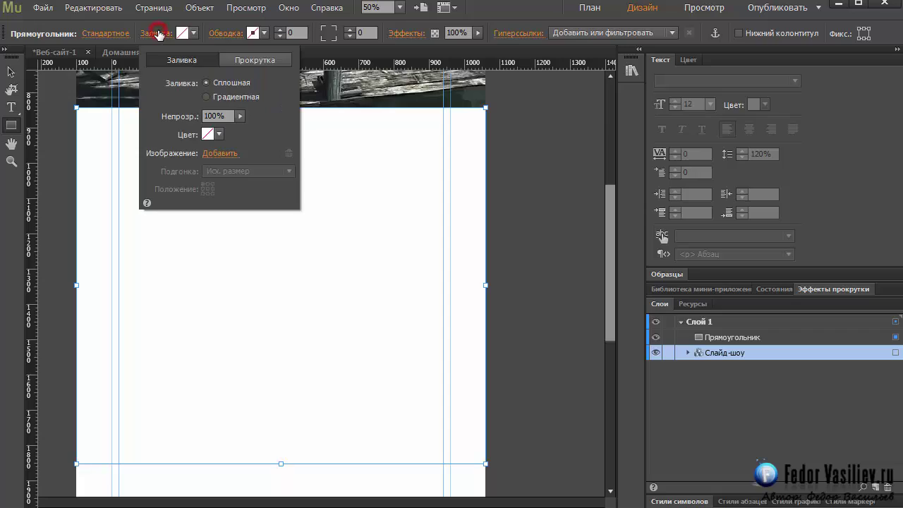
{"action": "left_click", "coordinate": [219, 154]}
{"action": "left_click", "coordinate": [509, 131]}
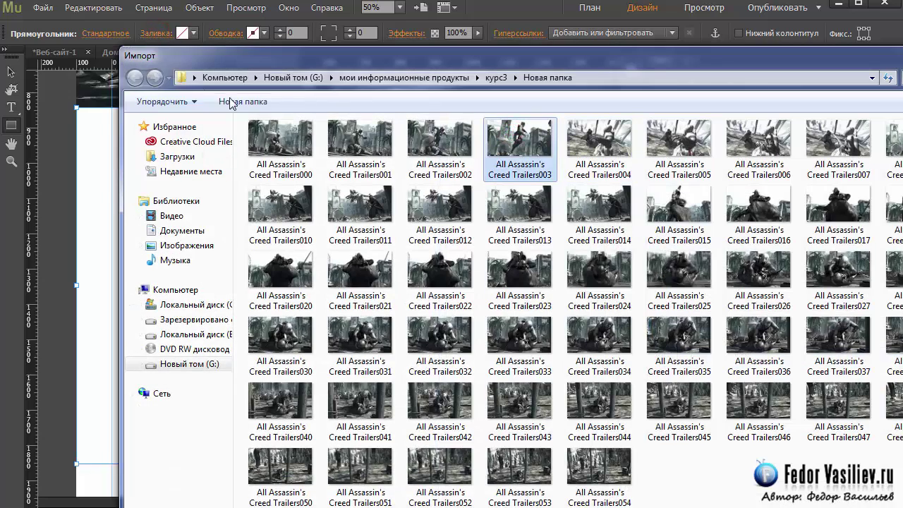
{"action": "key", "text": "Return"}
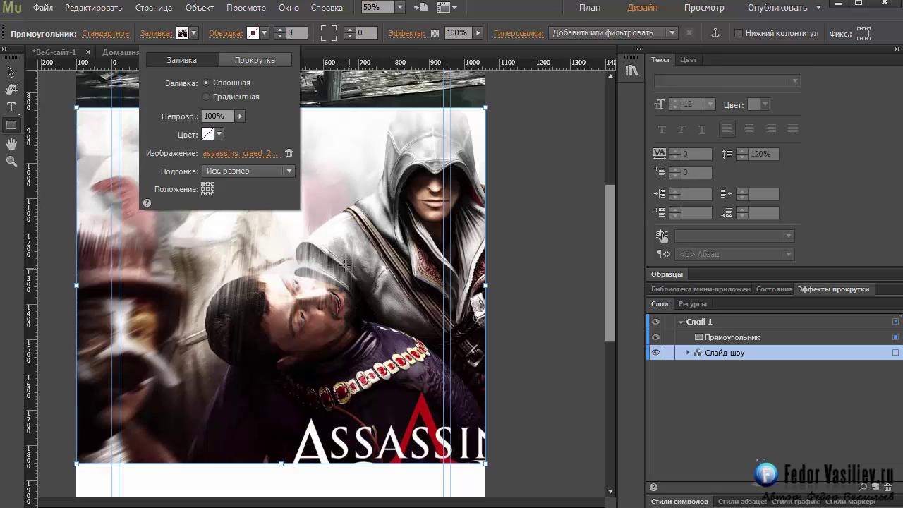
- Anchor the fill image at top centre, trying the Заполнение fitting before setting it back to Исх. размер
{"action": "left_click", "coordinate": [207, 187]}
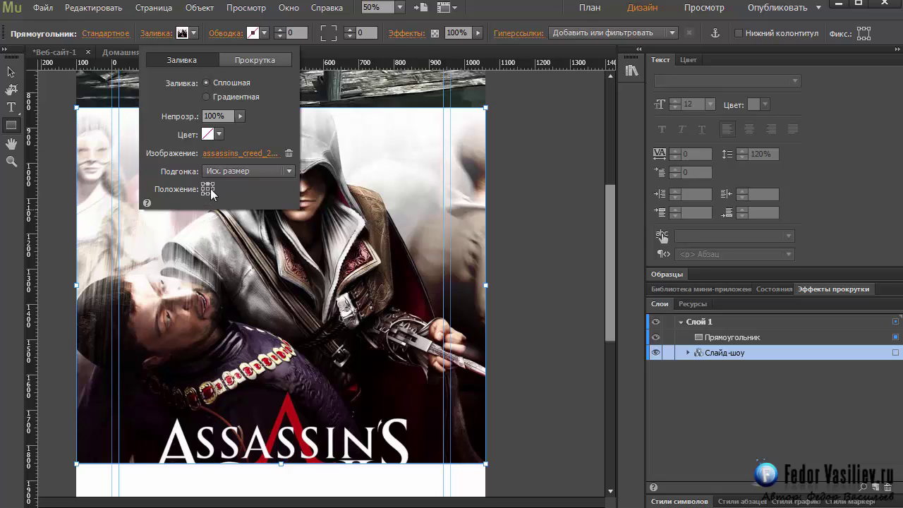
{"action": "left_click", "coordinate": [209, 191]}
{"action": "left_click", "coordinate": [209, 186]}
{"action": "left_click", "coordinate": [290, 172]}
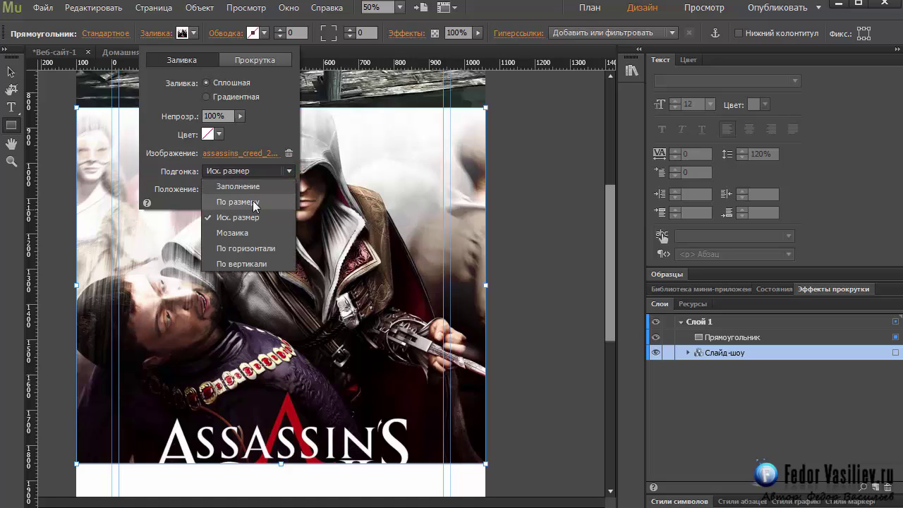
{"action": "left_click", "coordinate": [256, 185]}
{"action": "left_click", "coordinate": [264, 169]}
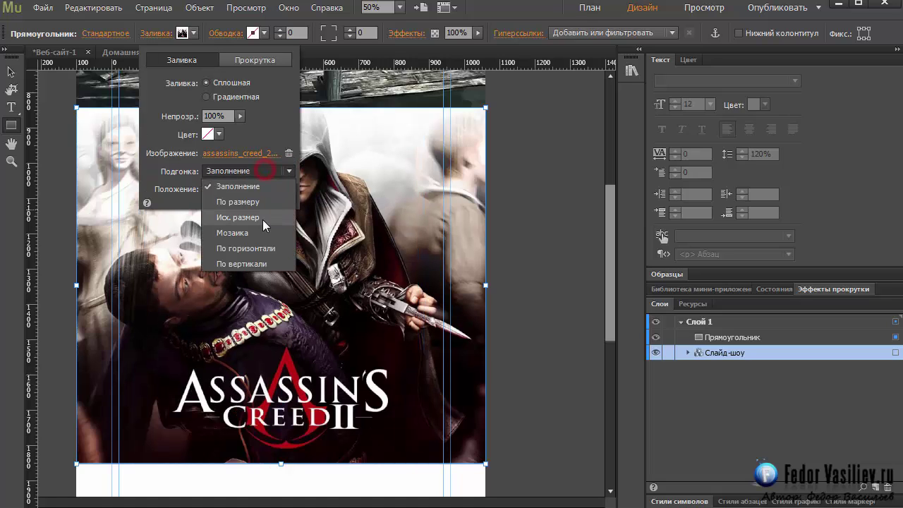
{"action": "left_click", "coordinate": [263, 217]}
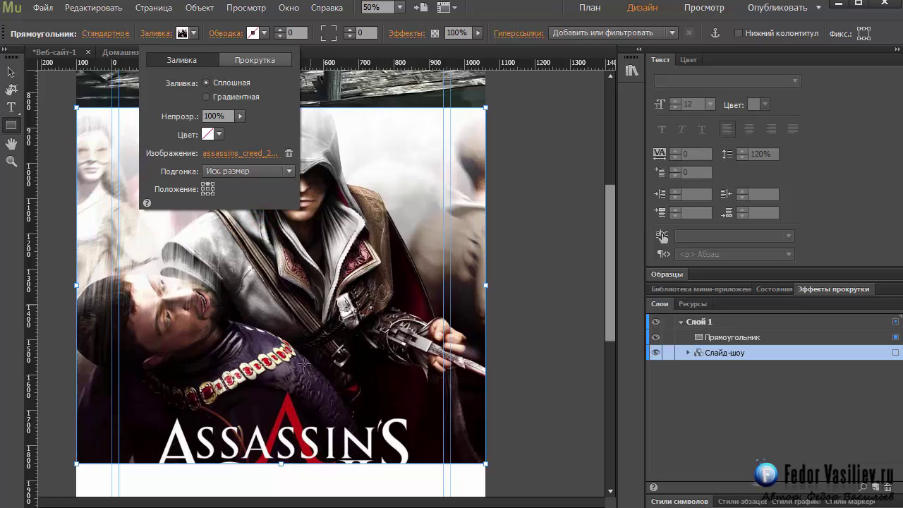
- Extend the image rectangle's lower edge downward to a height of about 1200 px
{"action": "left_click", "coordinate": [11, 72]}
{"action": "scroll", "coordinate": [282, 416], "scroll_direction": "down", "scroll_amount": 3}
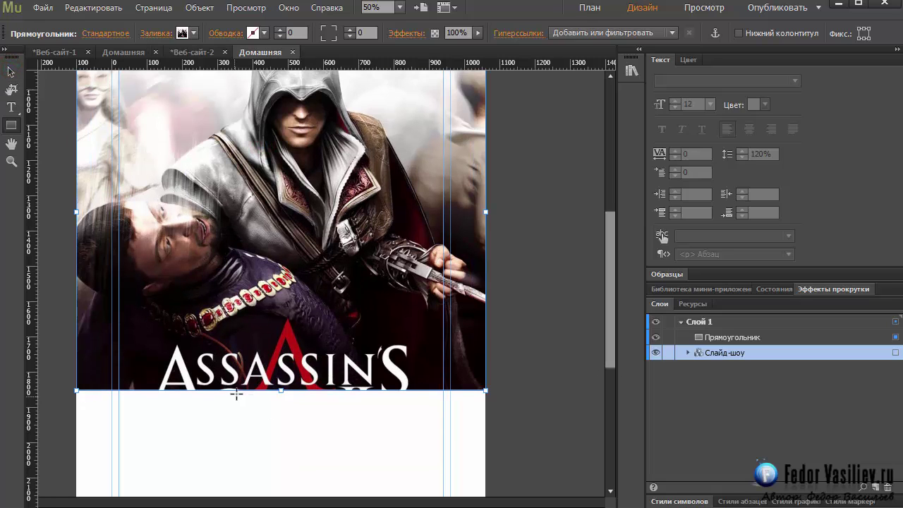
{"action": "left_click_drag", "start_coordinate": [282, 391], "coordinate": [302, 460]}
- Preview the Веб-сайт-2 page in the browser to check how the slideshow starts, and return to the top of the page layout in Muse
{"action": "left_click_drag", "start_coordinate": [608, 306], "coordinate": [606, 228]}
{"action": "left_click", "coordinate": [42, 8]}
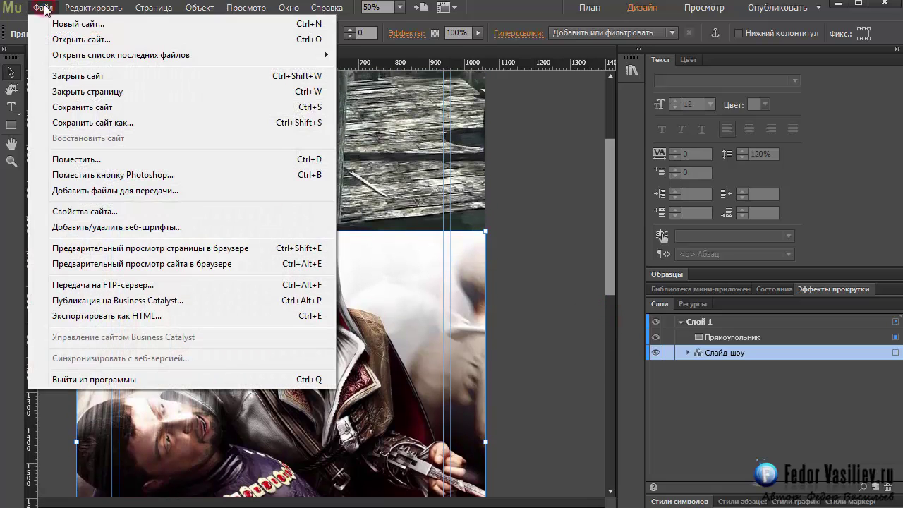
{"action": "left_click", "coordinate": [91, 247]}
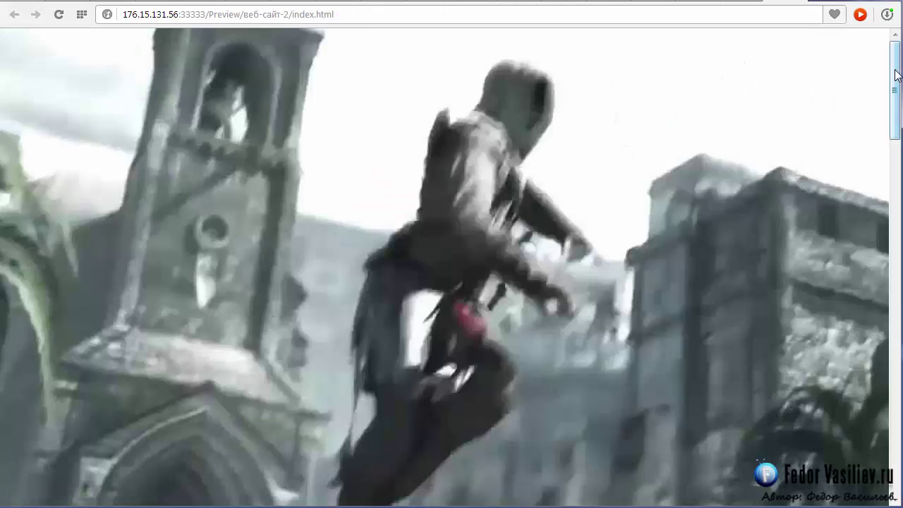
{"action": "left_click_drag", "start_coordinate": [895, 75], "coordinate": [879, 33]}
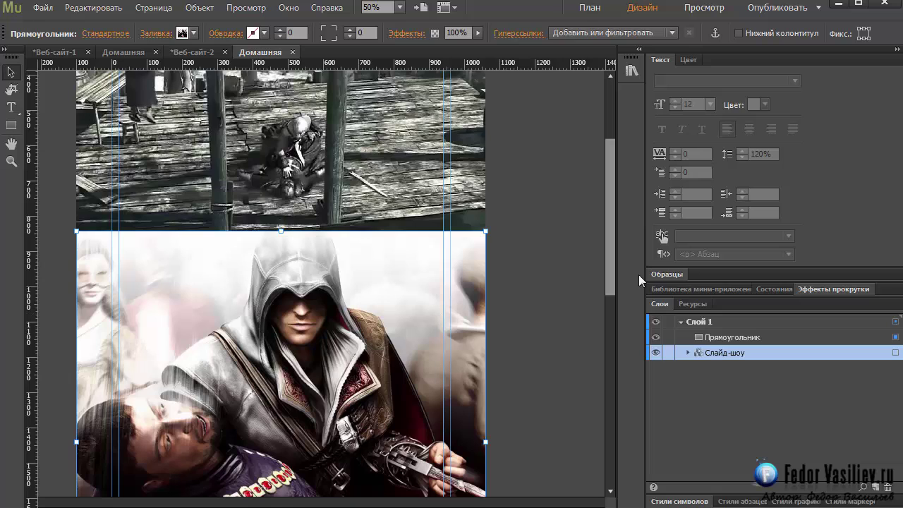
{"action": "left_click_drag", "start_coordinate": [607, 287], "coordinate": [606, 208]}
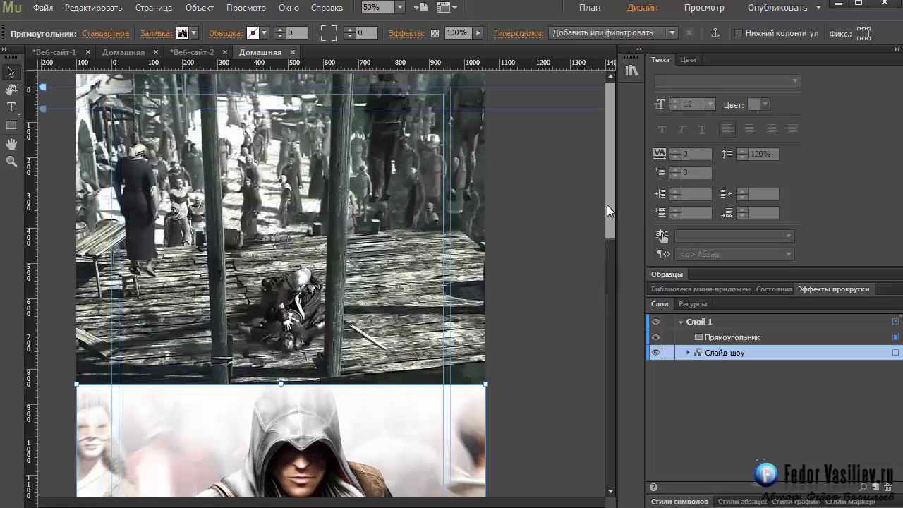